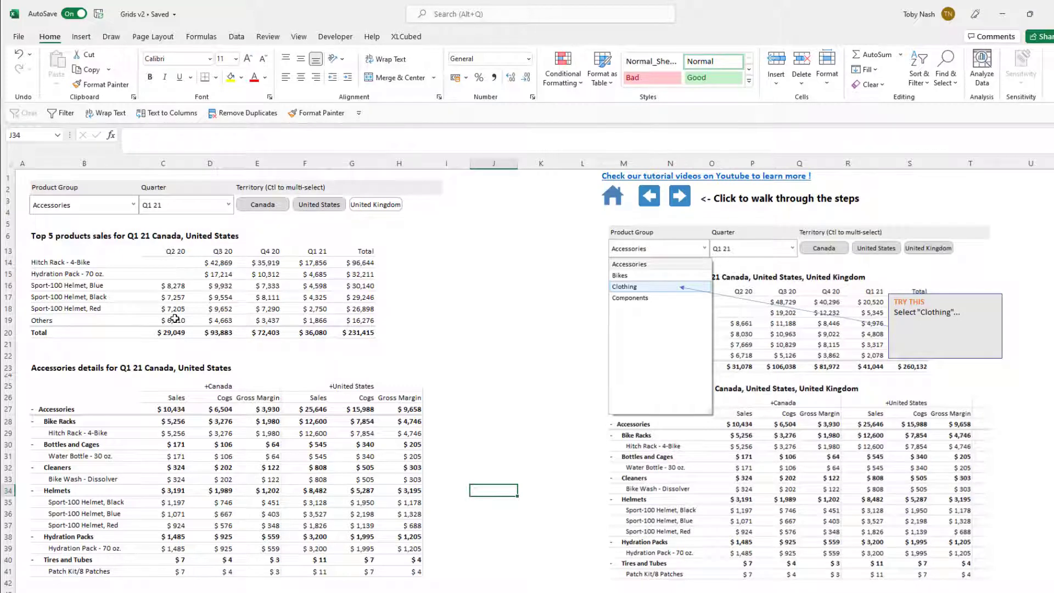
- Set the Product Group slicer of the top-products report to Clothing
left_click(133, 204)
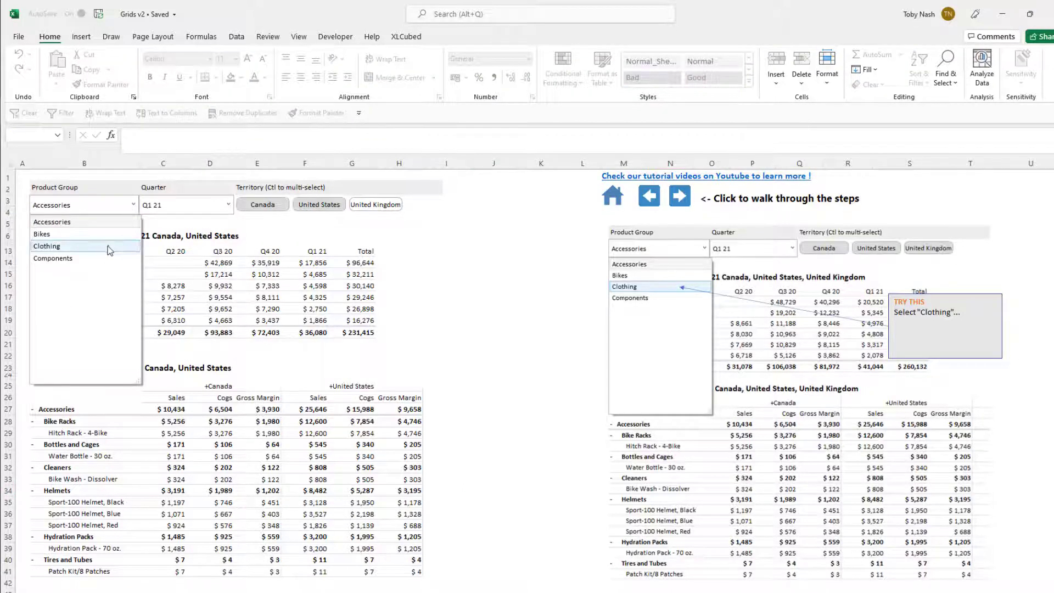
left_click(109, 247)
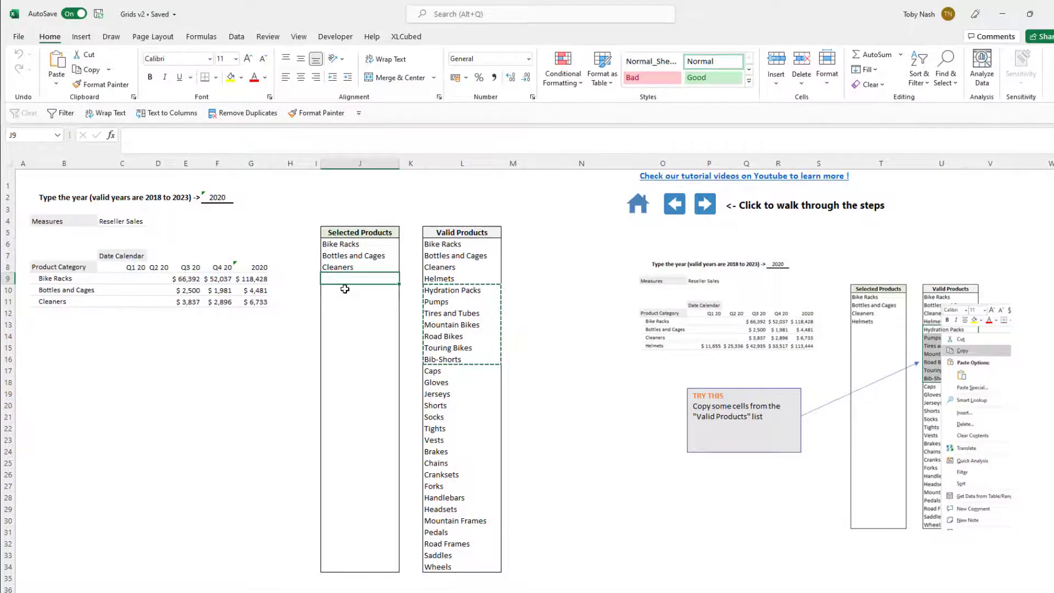
- Filter the product list by entering the string "black" in cell C2
type("bla")
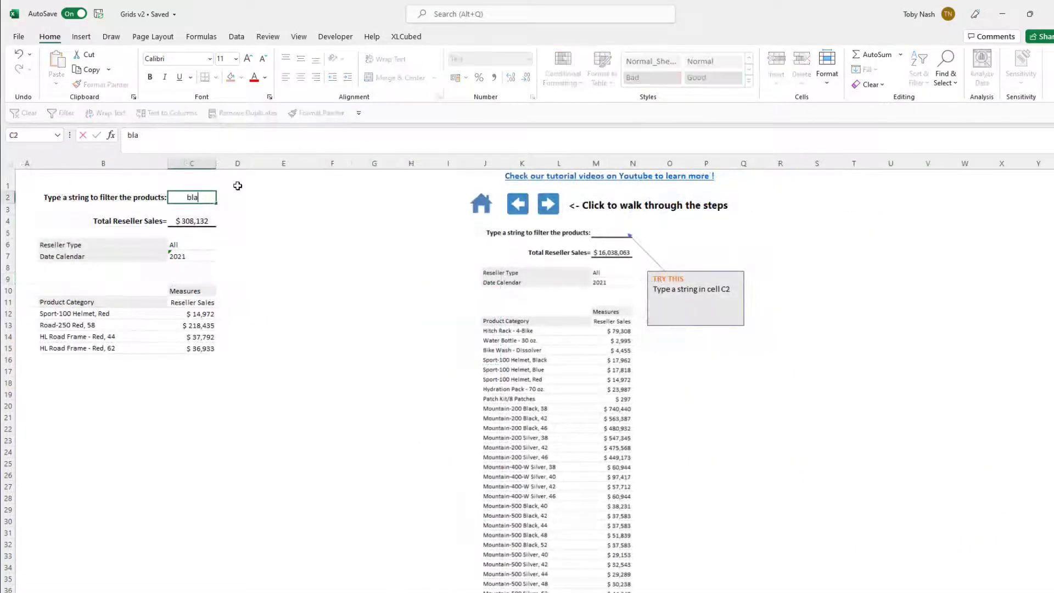
type("ck")
key("Return")
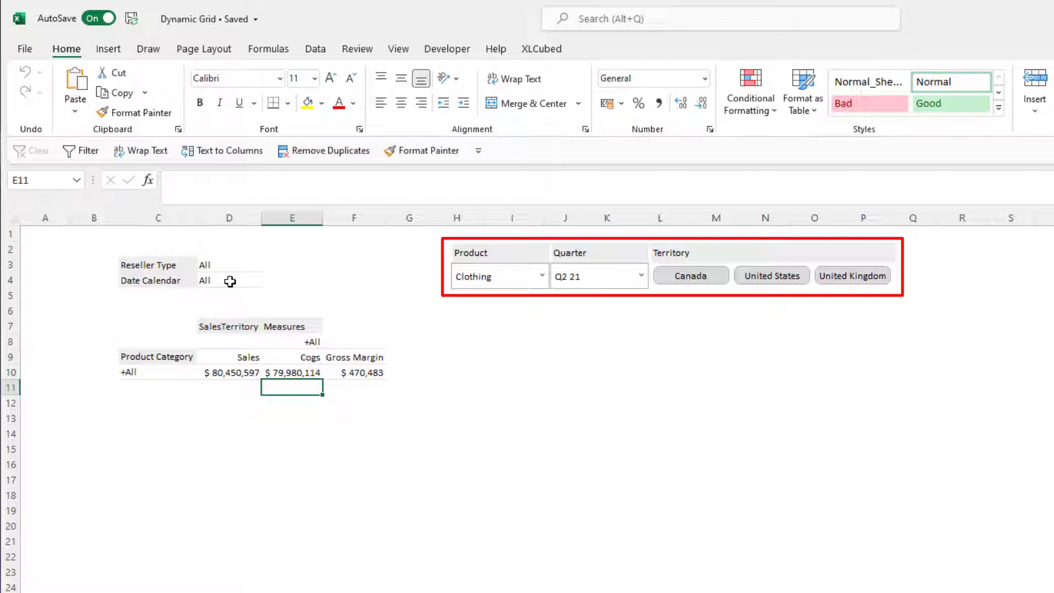
- Link the grid's Date Calendar hierarchy to the Quarter slicer and choose Q4 20 in that slicer
double_click(230, 281)
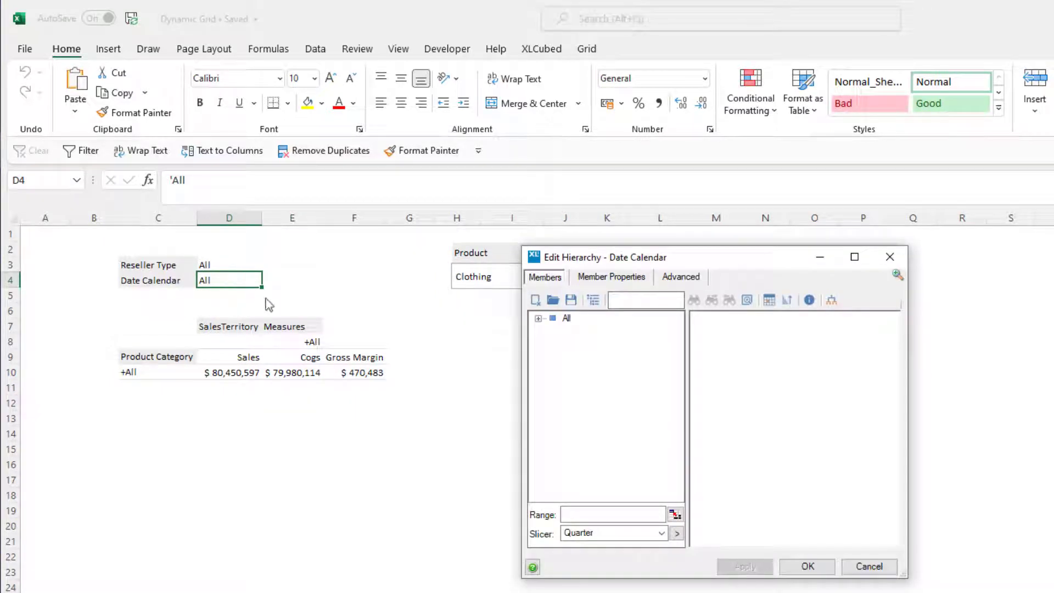
left_click(677, 533)
left_click(807, 568)
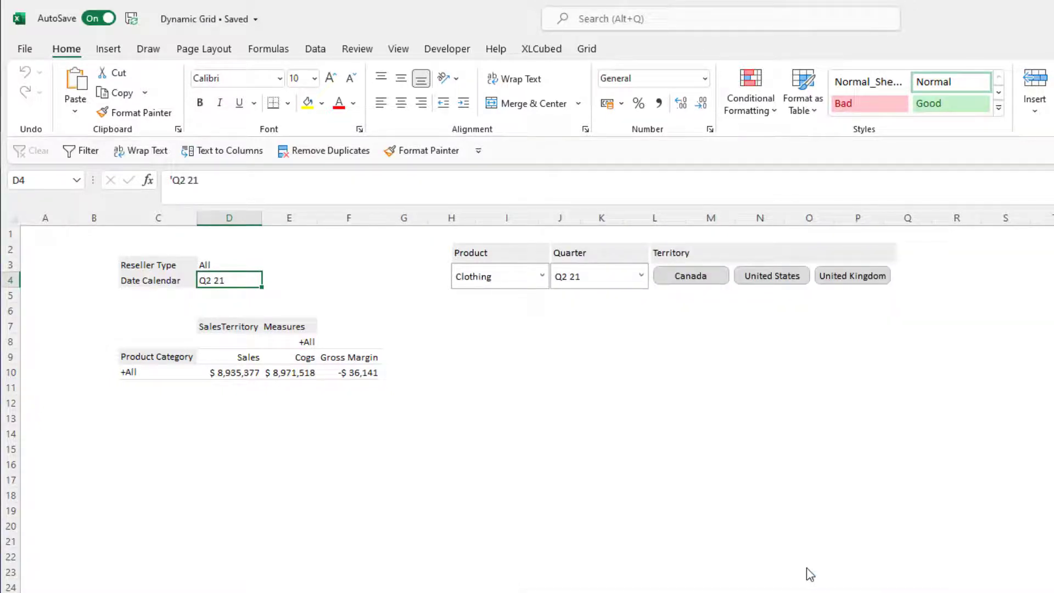
left_click(588, 276)
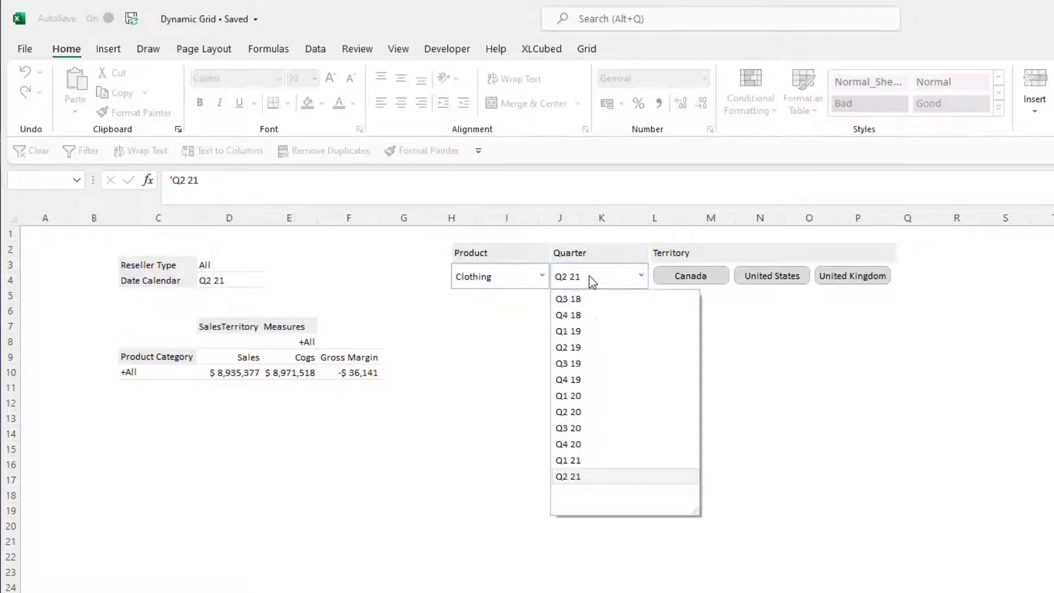
left_click(604, 442)
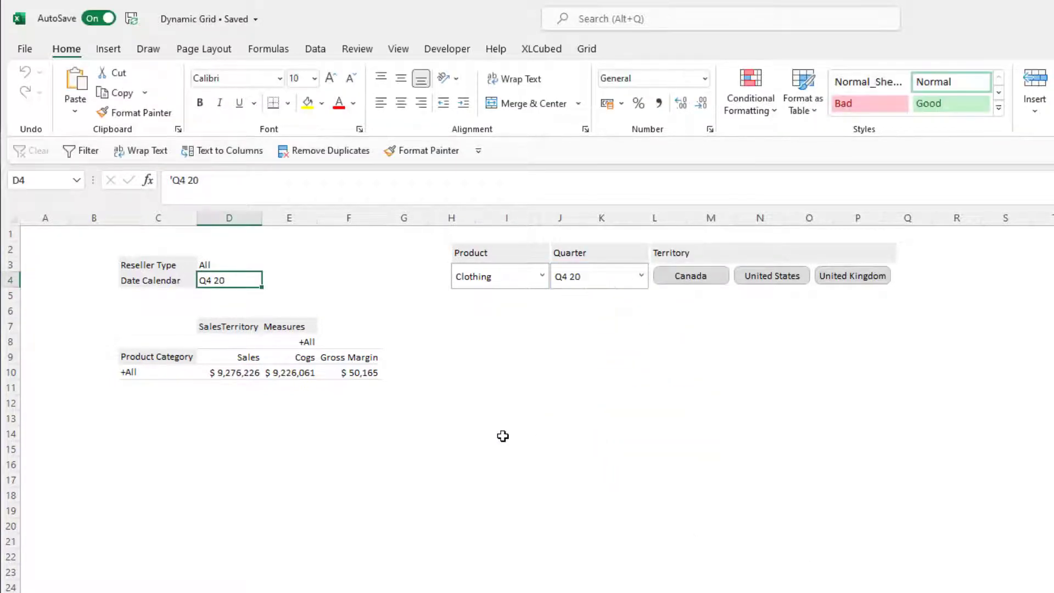
- Set the Product Category hierarchy to the Product slicer plus its Descendants, and choose Accessories in that slicer
double_click(164, 367)
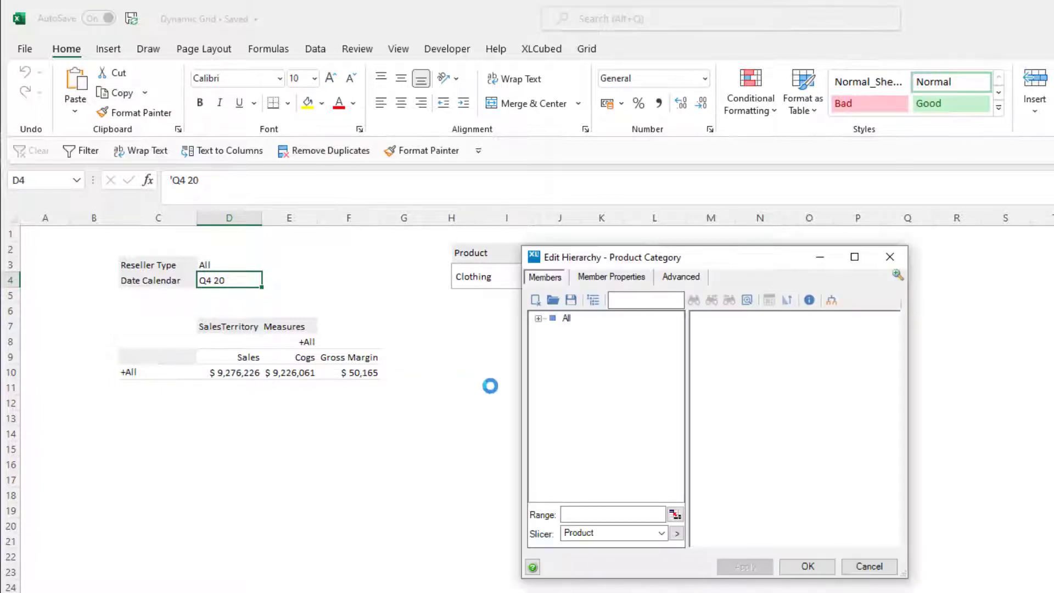
left_click(676, 533)
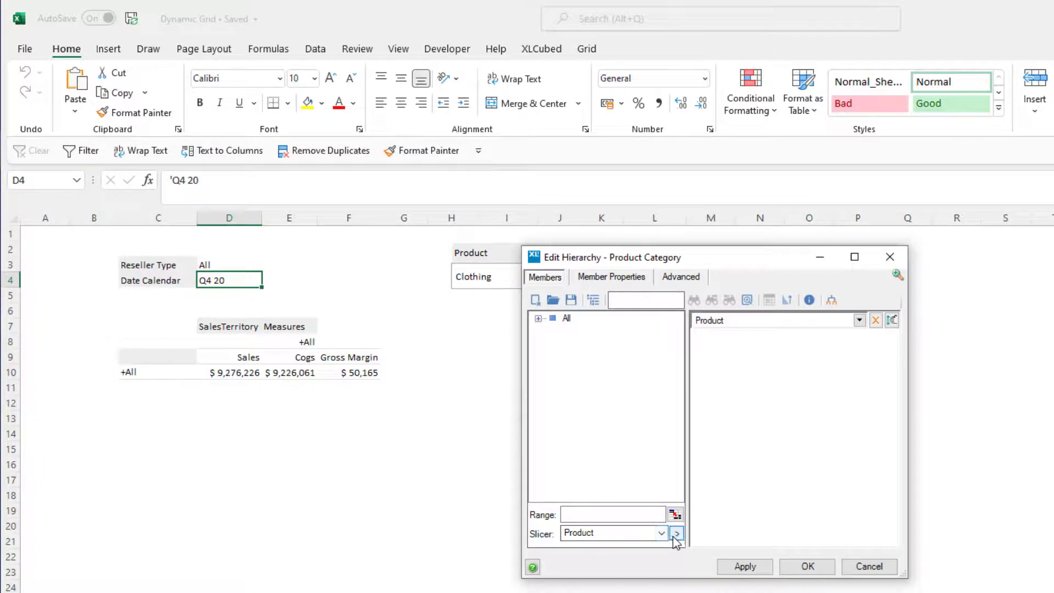
left_click(675, 533)
left_click(762, 339)
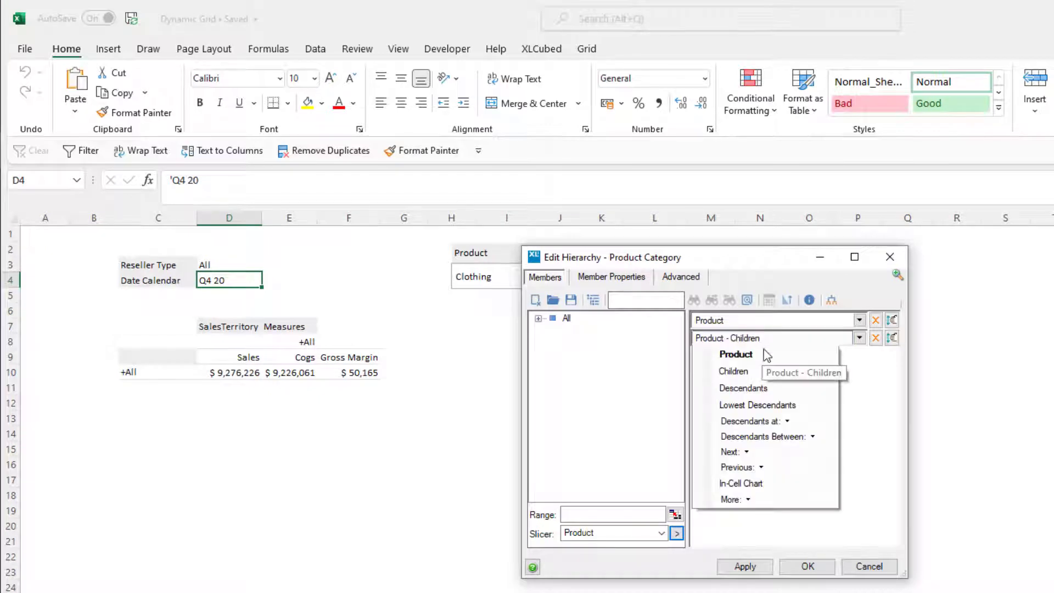
left_click(767, 390)
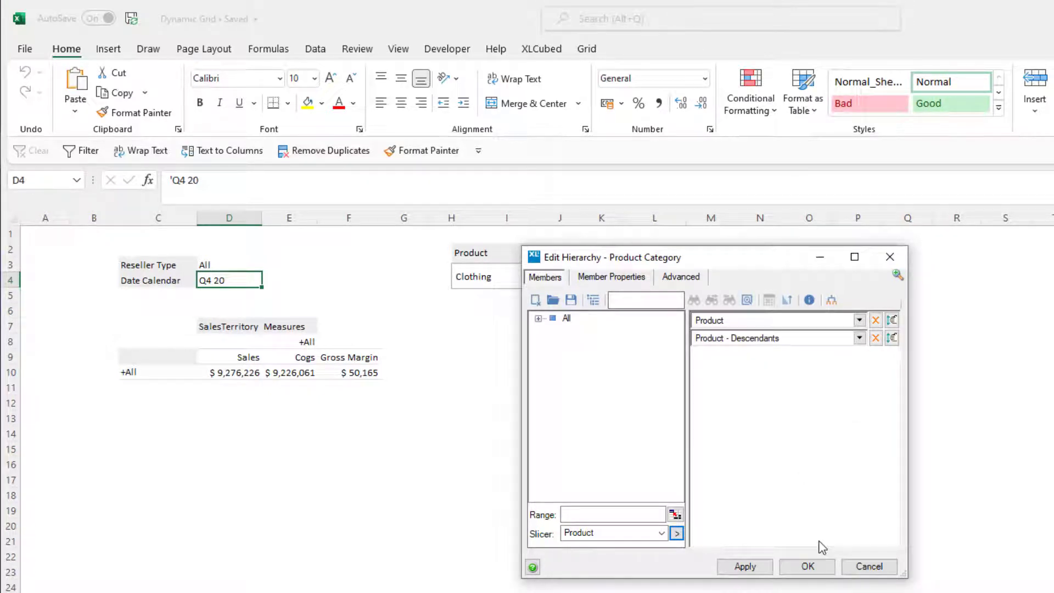
left_click(807, 566)
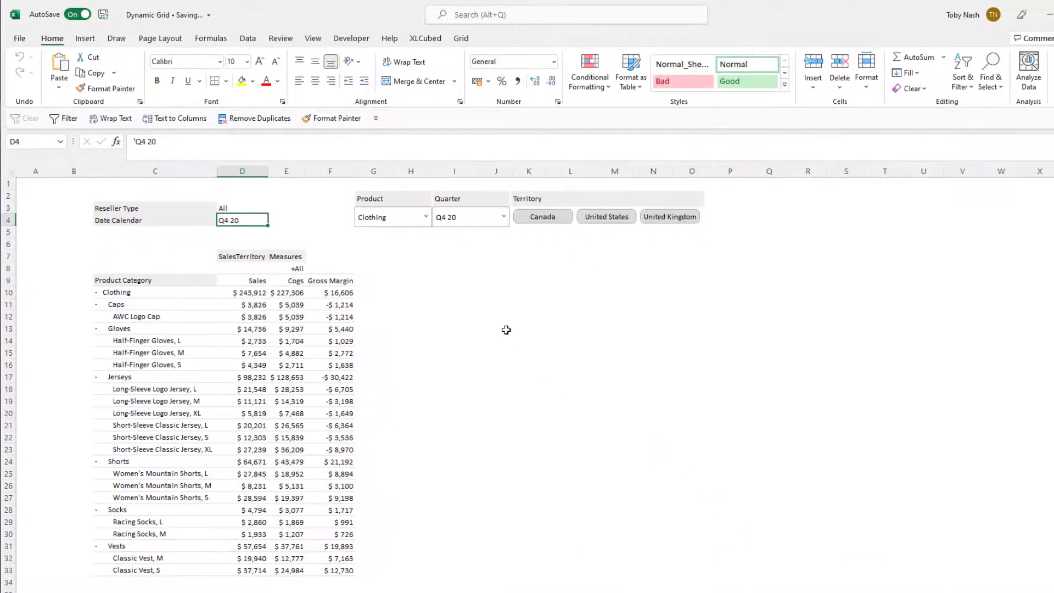
left_click(422, 224)
left_click(421, 235)
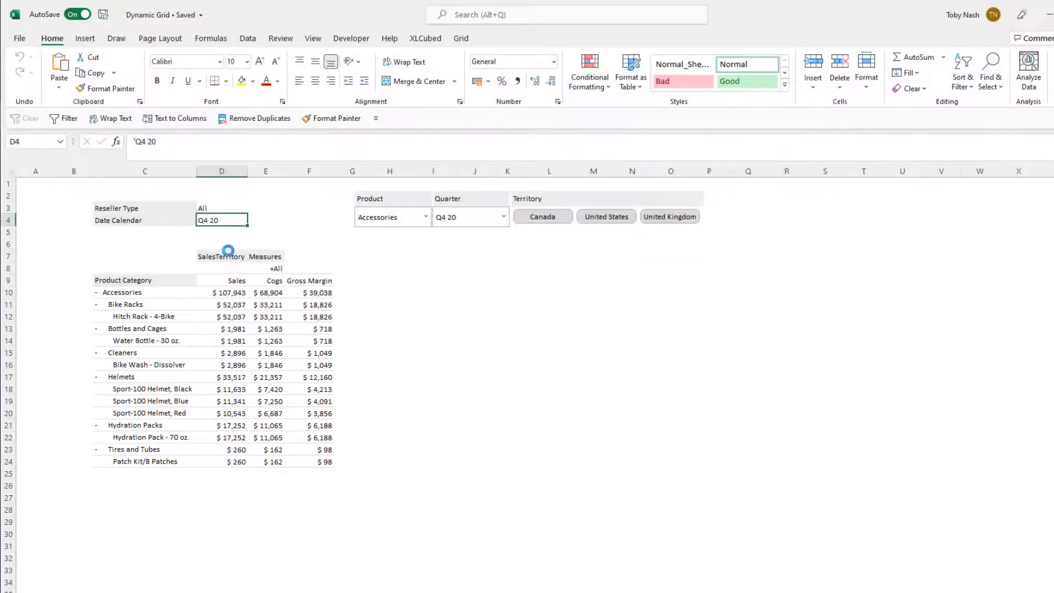
- Link the SalesTerritory hierarchy to the Territory slicer and choose United States and United Kingdom in that slicer
double_click(219, 256)
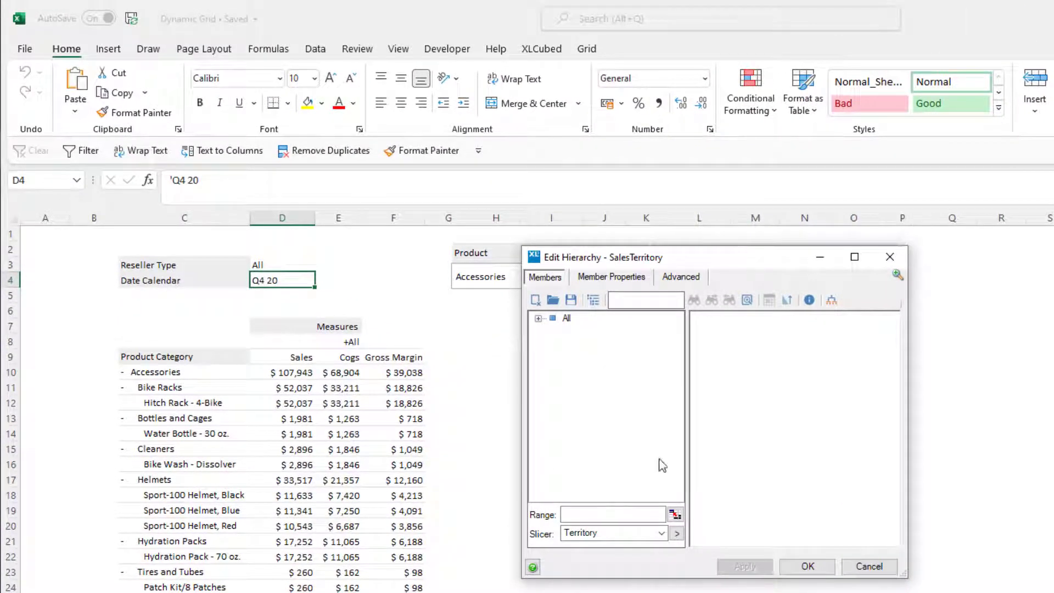
left_click(677, 533)
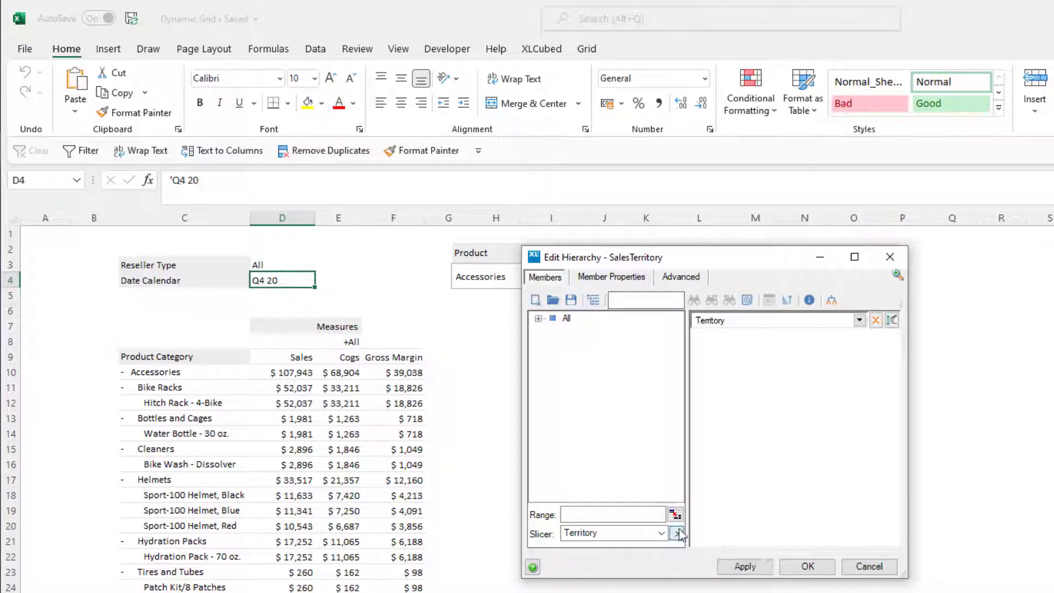
left_click(794, 567)
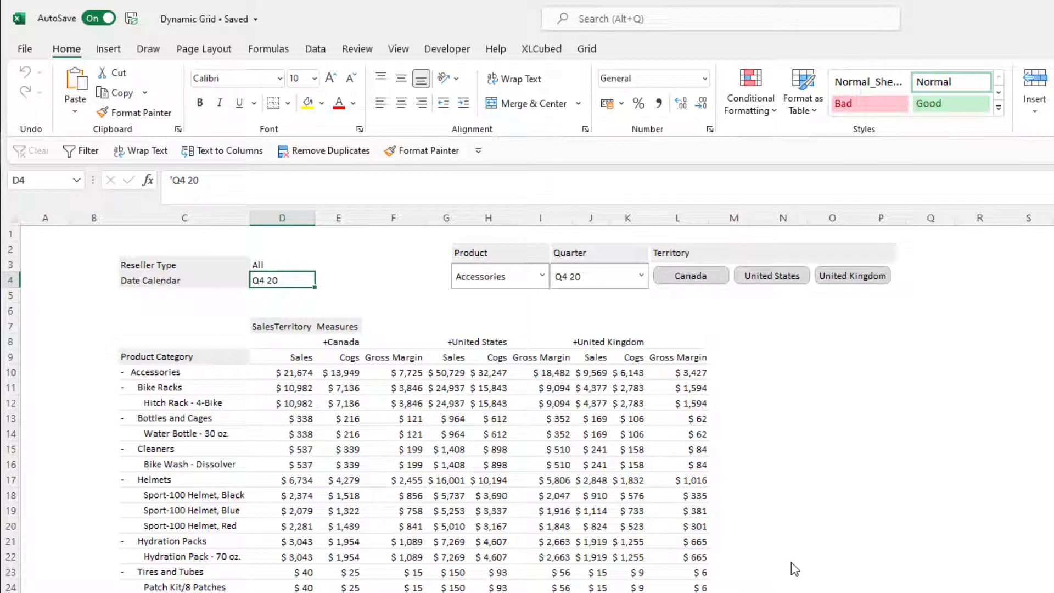
left_click(769, 277)
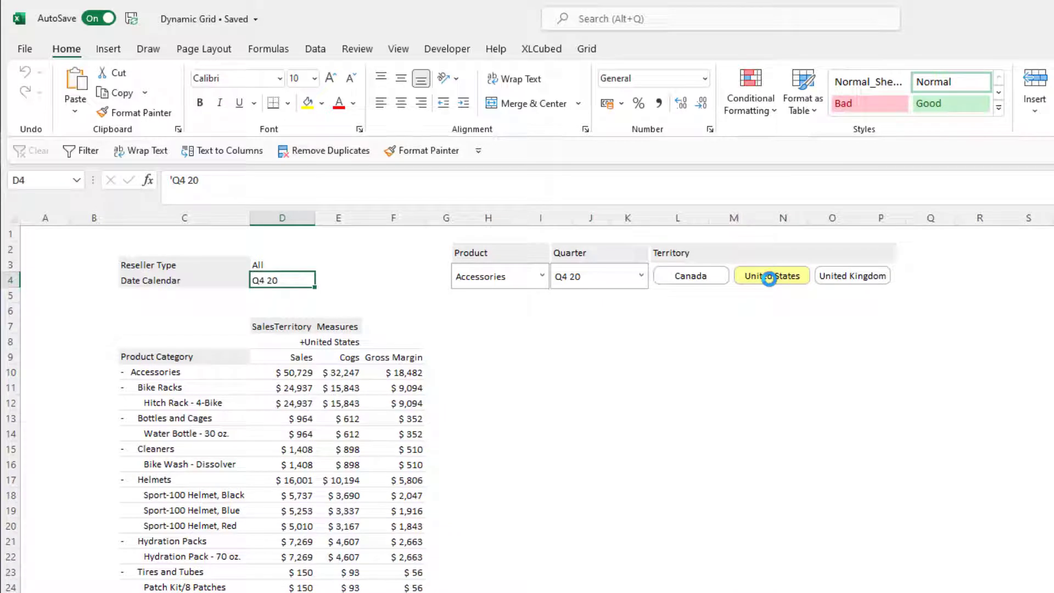
left_click(852, 275)
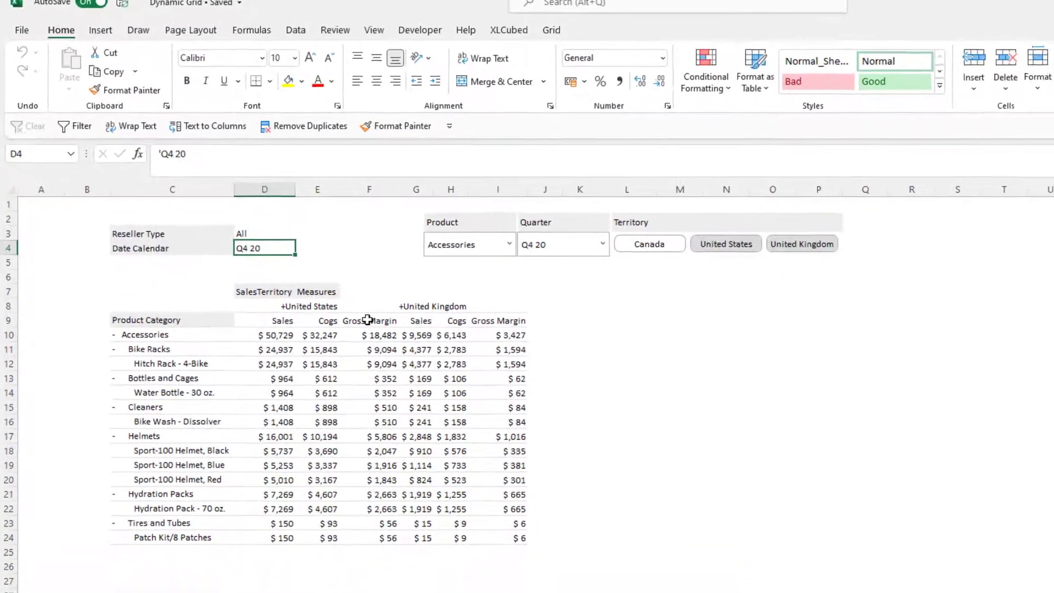
- Format the Gross Margin member in the grid with a right border
right_click(392, 355)
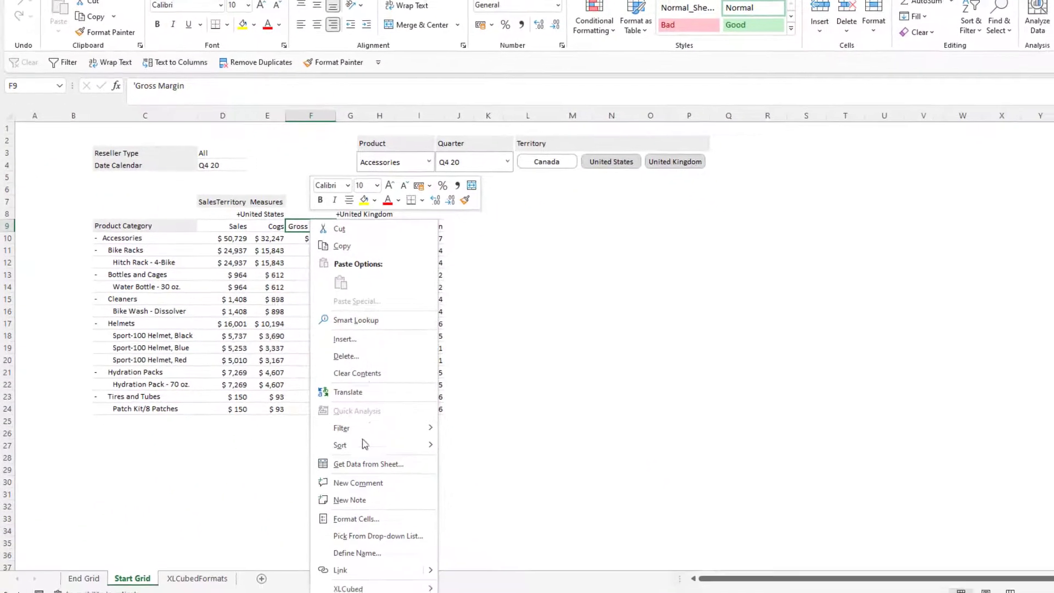
mouse_move(375, 589)
mouse_move(511, 505)
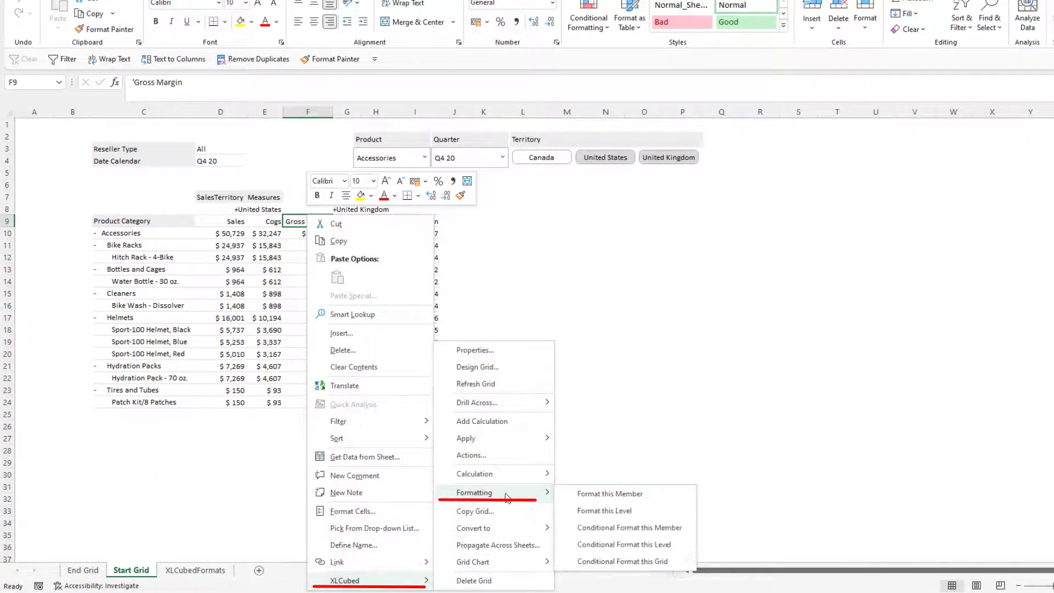
left_click(590, 497)
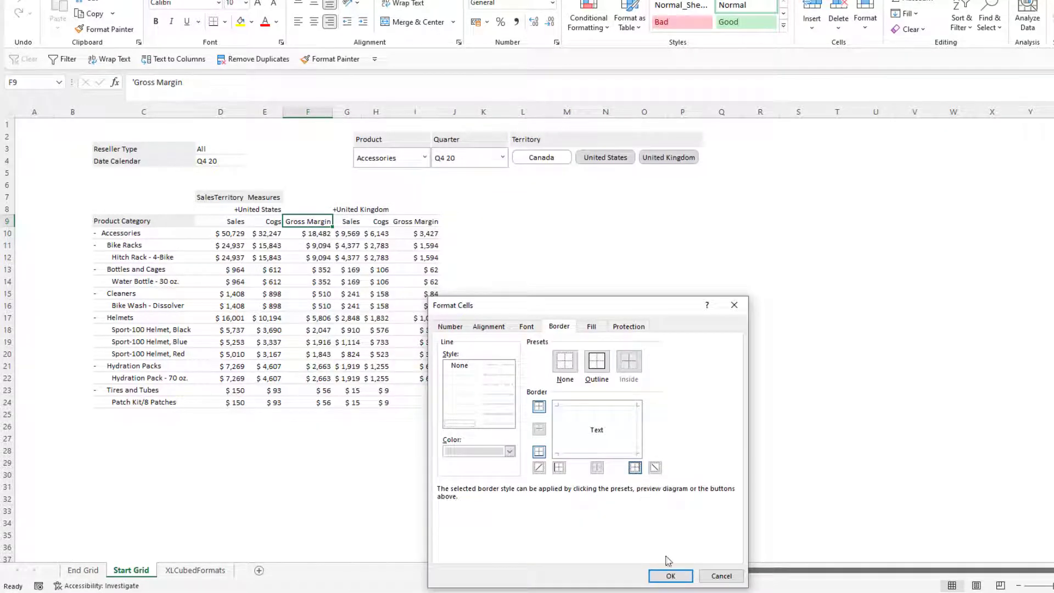
left_click(669, 576)
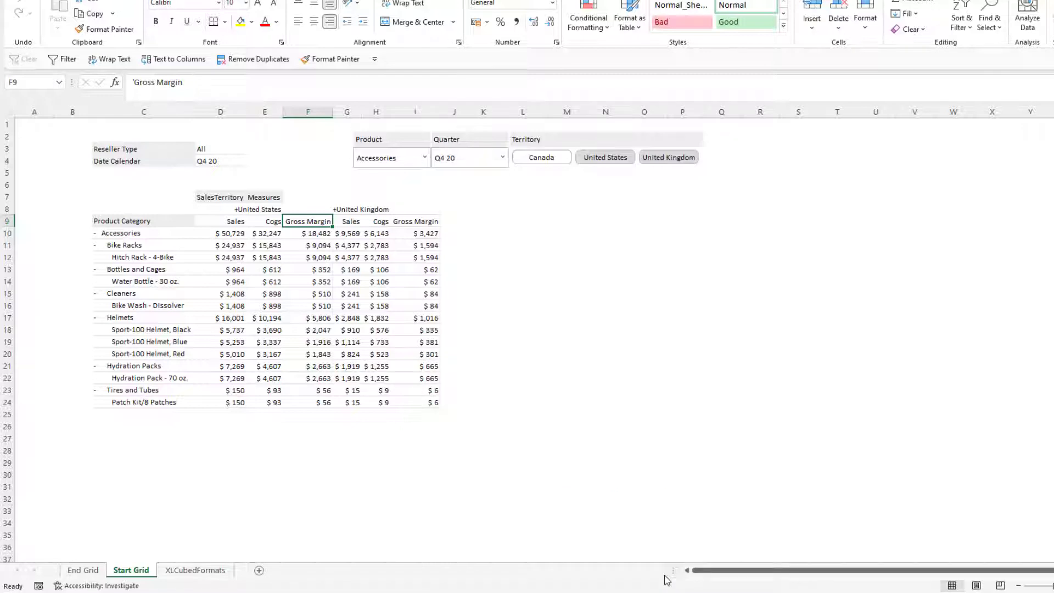
- Format the Accessories level of the grid with a heavier bottom border and bold font
left_click(130, 235)
right_click(131, 235)
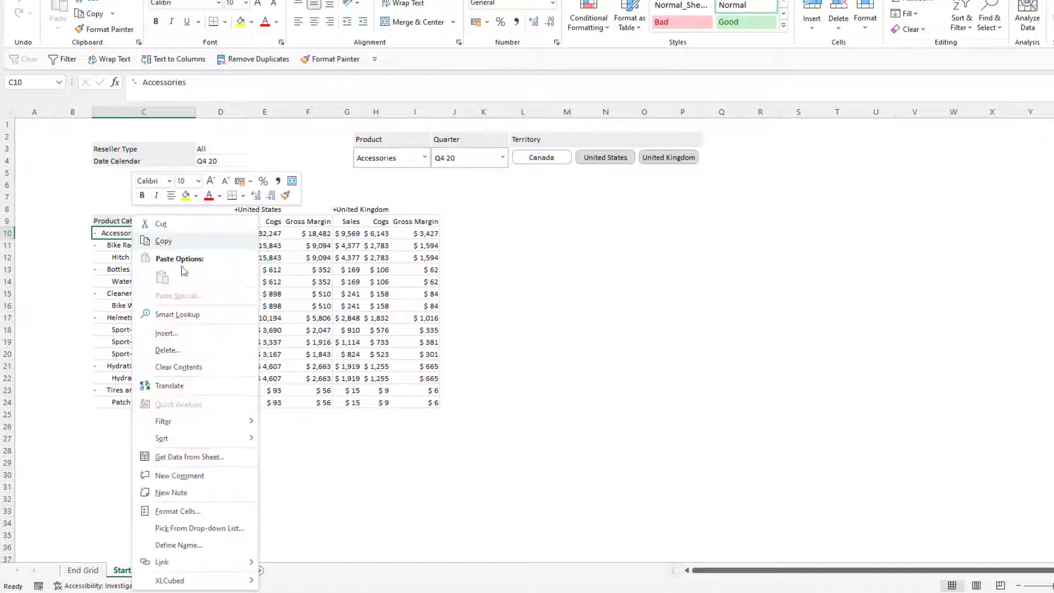
mouse_move(242, 579)
mouse_move(357, 492)
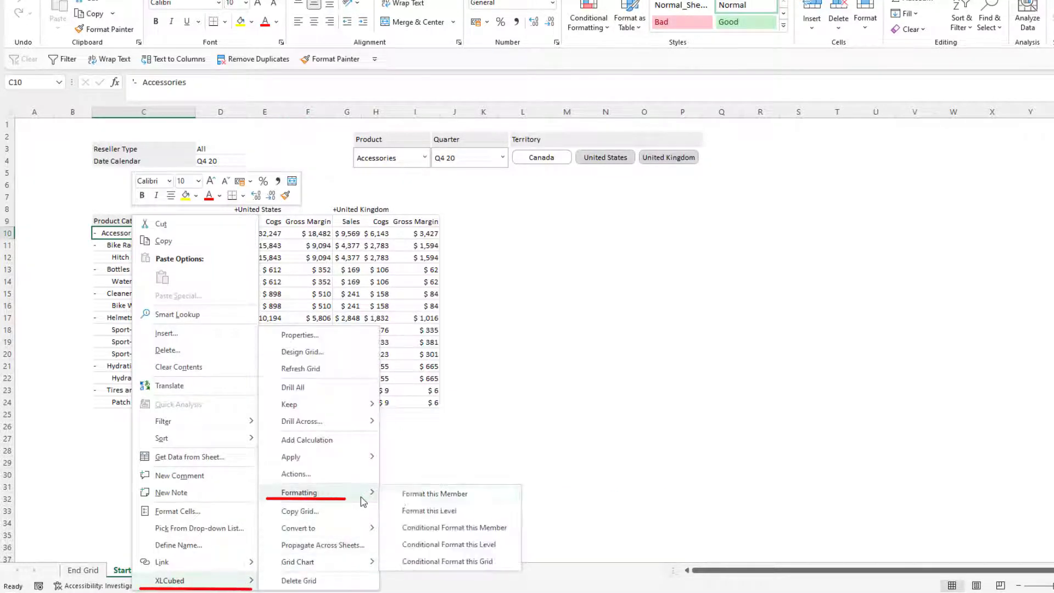
left_click(431, 511)
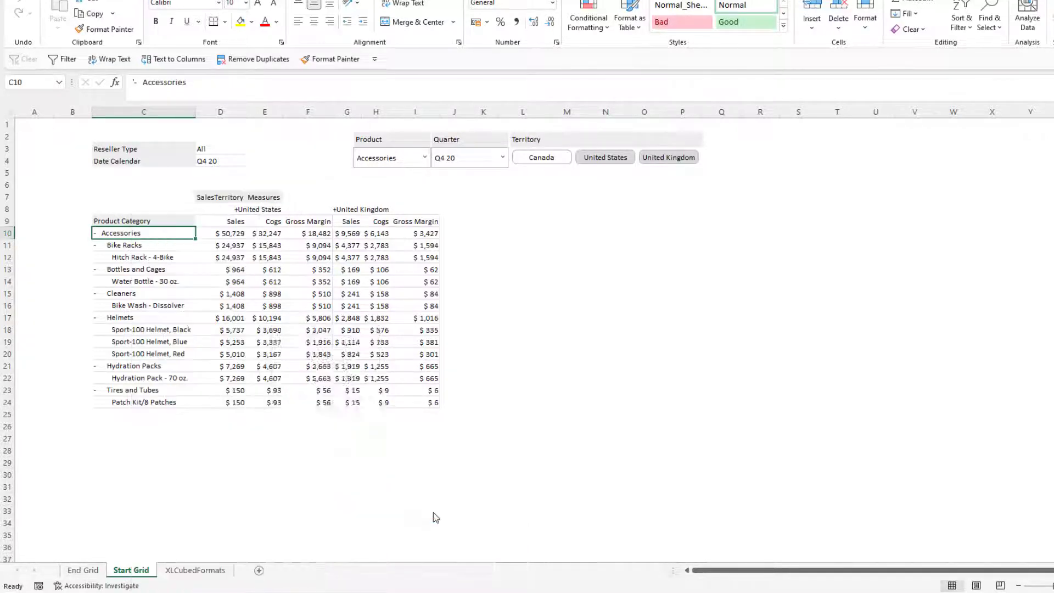
left_click(354, 416)
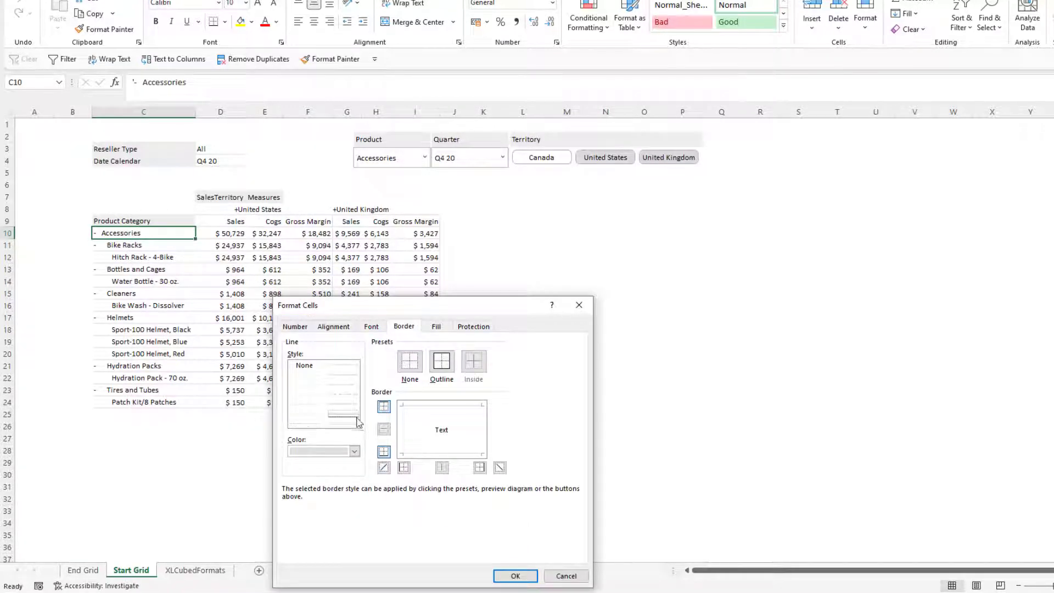
left_click(384, 451)
left_click(373, 327)
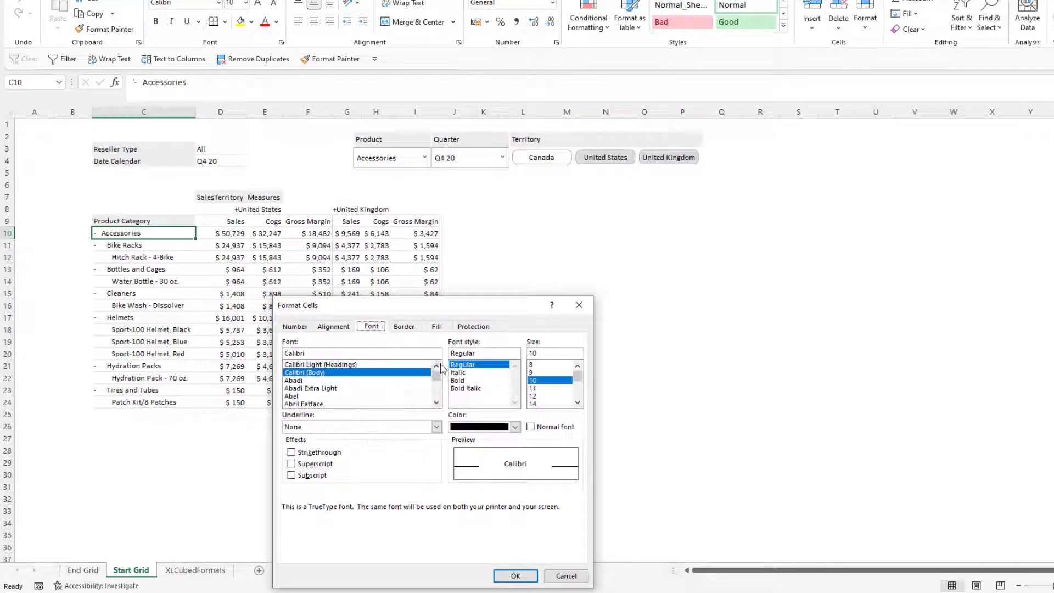
left_click(459, 381)
left_click(515, 575)
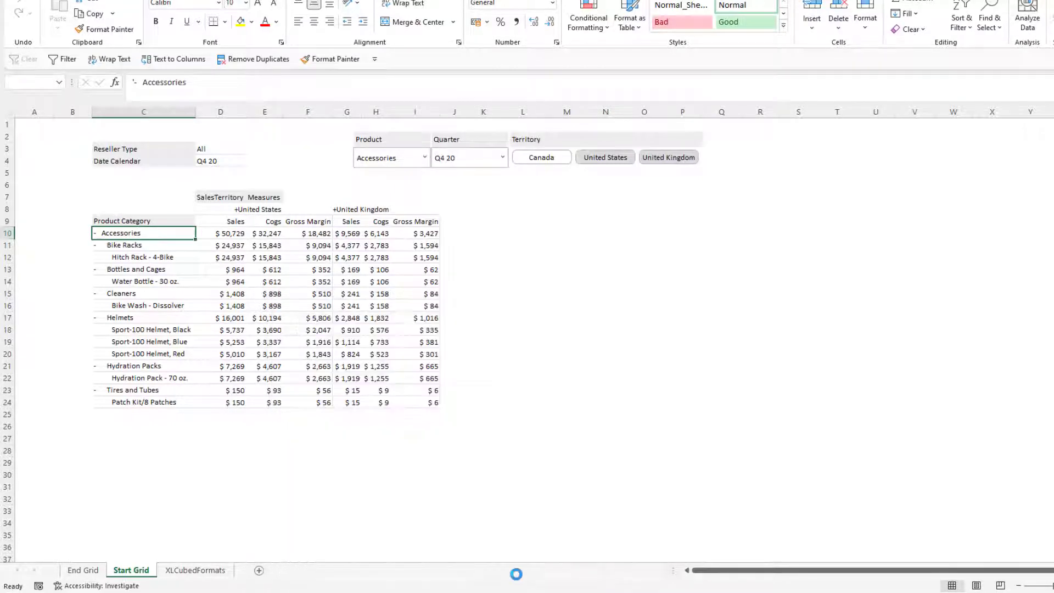
- Format the Bike Racks level of the grid with bold font
right_click(134, 246)
mouse_move(254, 579)
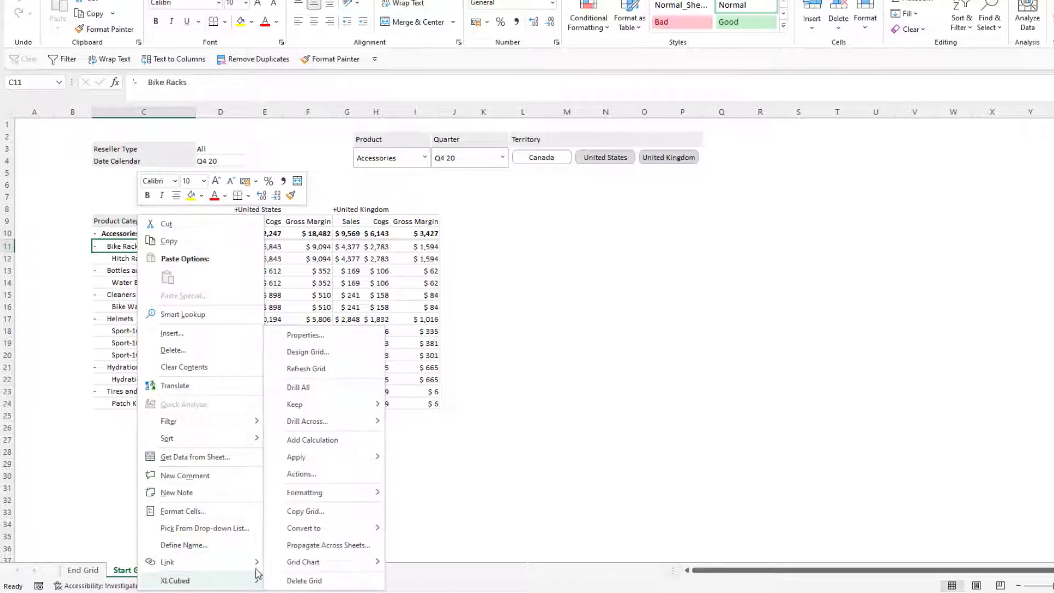
mouse_move(346, 494)
left_click(437, 511)
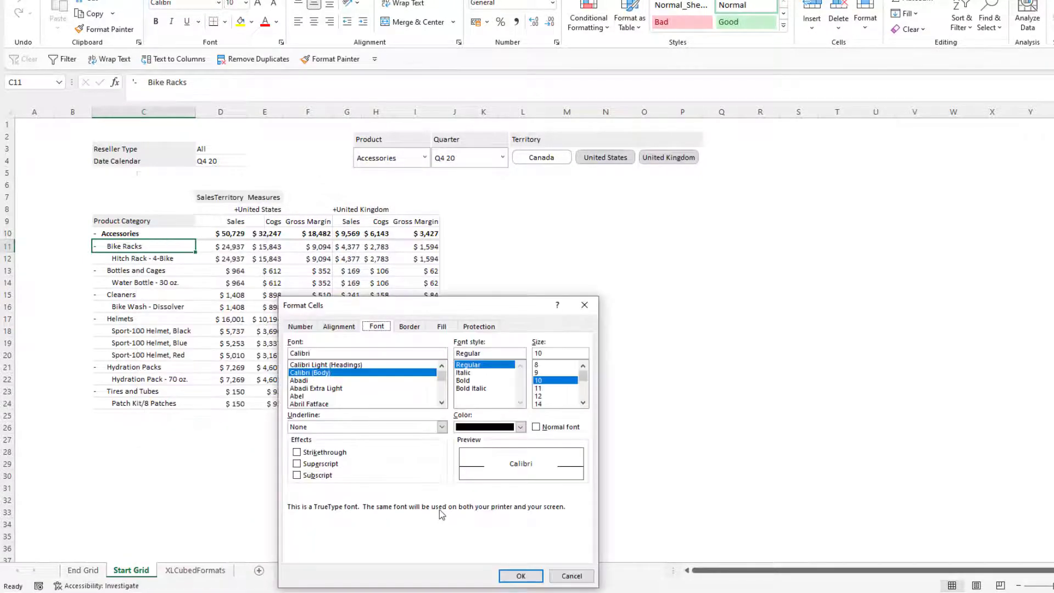
left_click(470, 384)
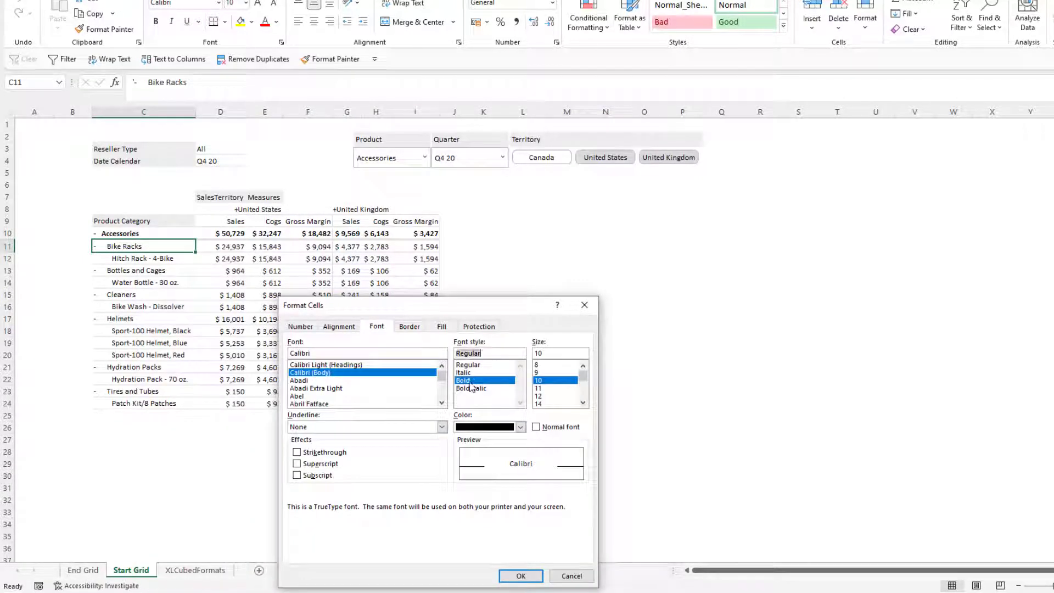
left_click(409, 326)
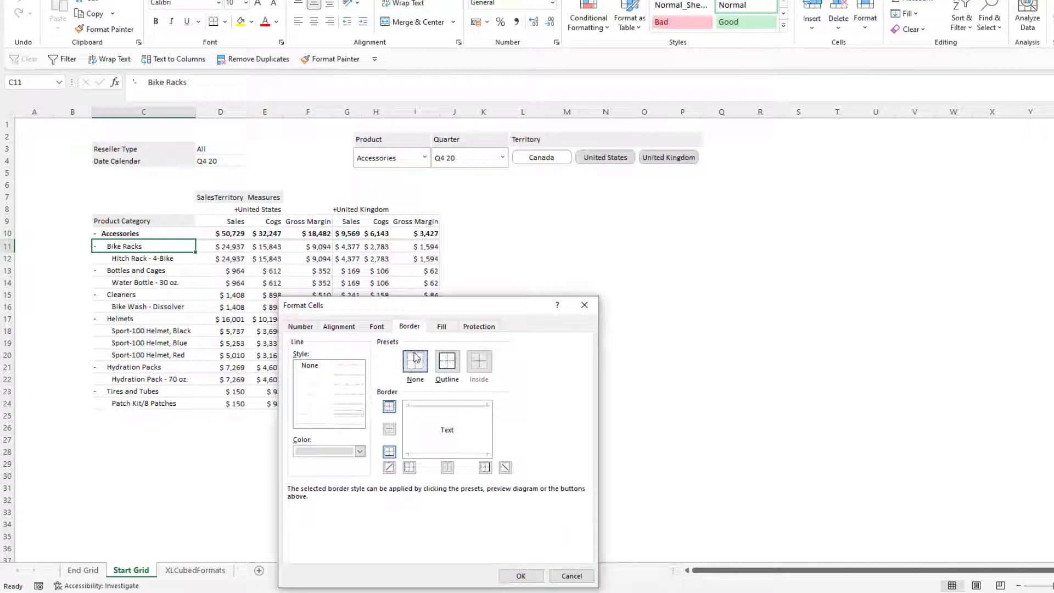
left_click(518, 574)
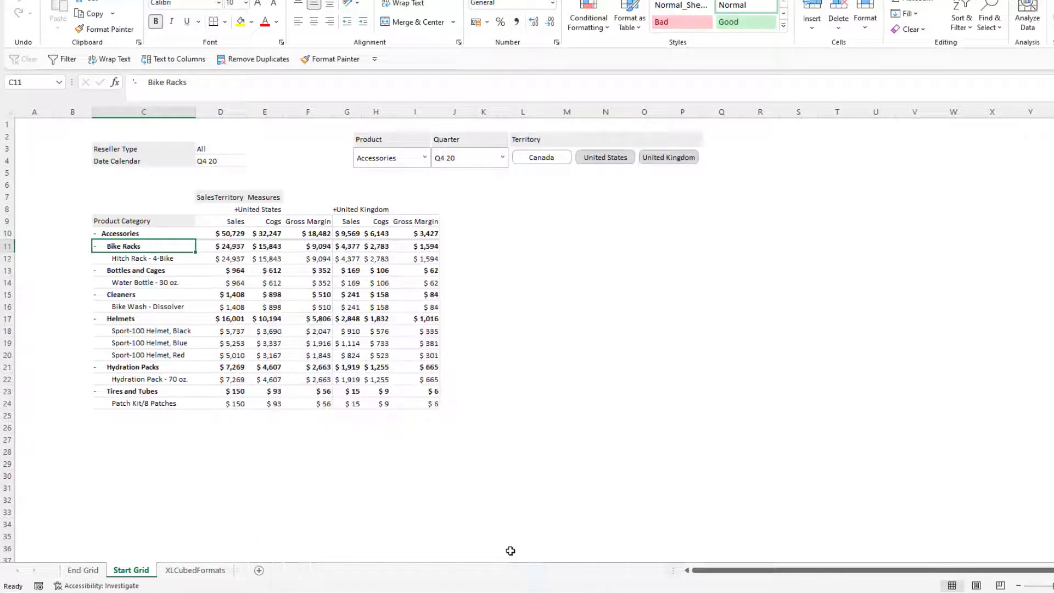
- Choose Clothing in the Product slicer
left_click(413, 163)
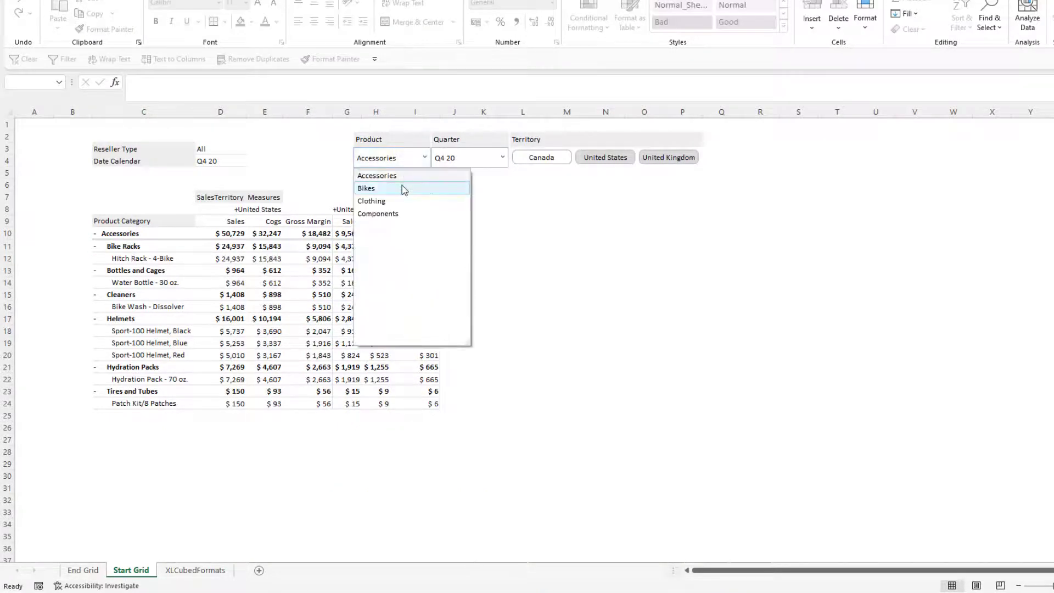
left_click(402, 201)
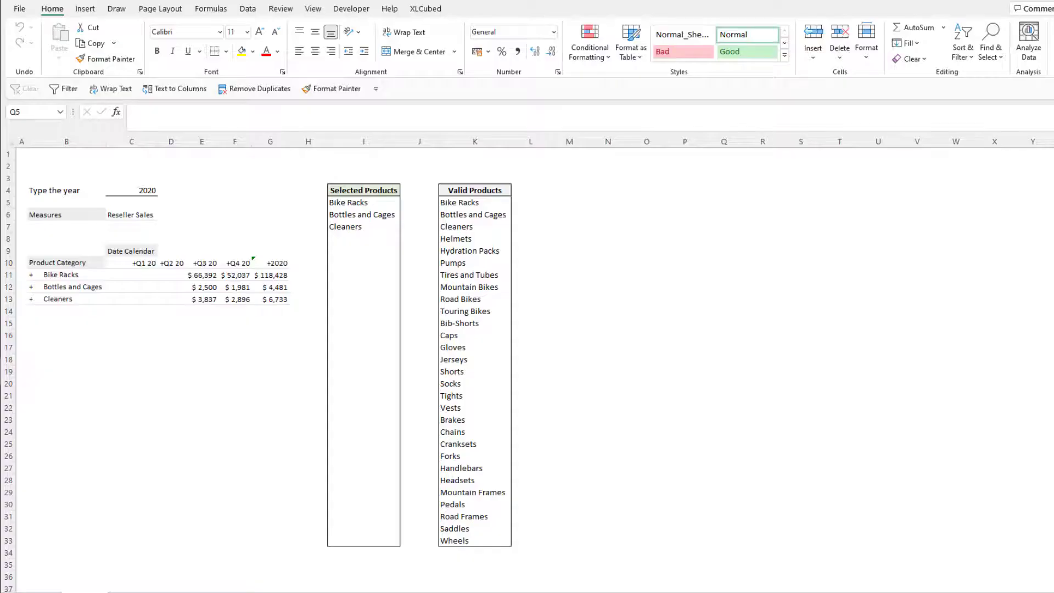
- Copy Helmets, Road Bikes, Caps and Socks from Valid Products and paste them as values below Cleaners in the Selected Products list
left_click(471, 238)
left_click(470, 299, "ctrl")
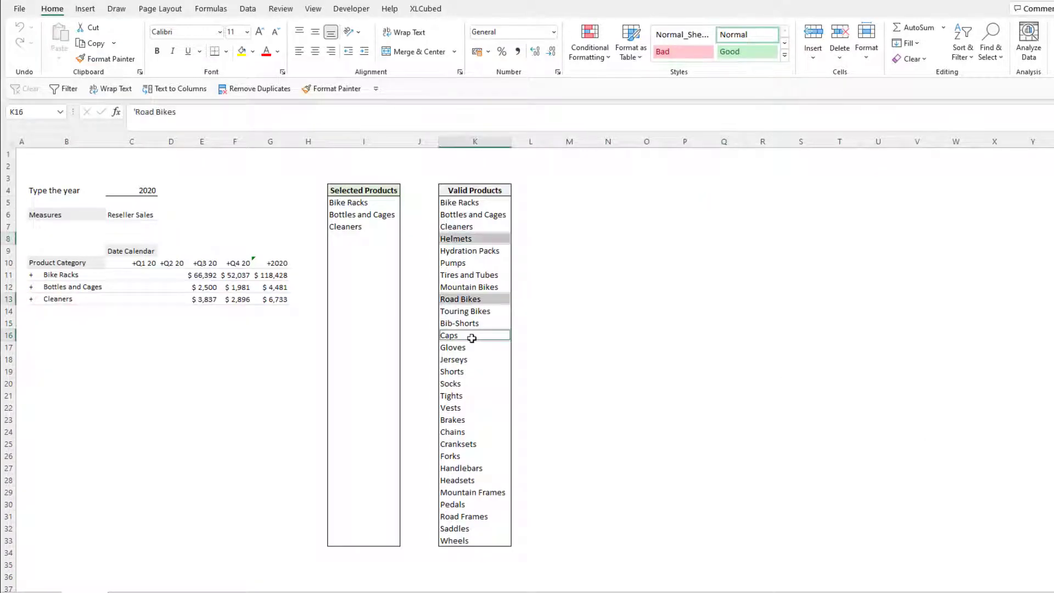
left_click(470, 335, "ctrl")
left_click(470, 383, "ctrl")
key("ctrl+c")
left_click(355, 237)
right_click(355, 237)
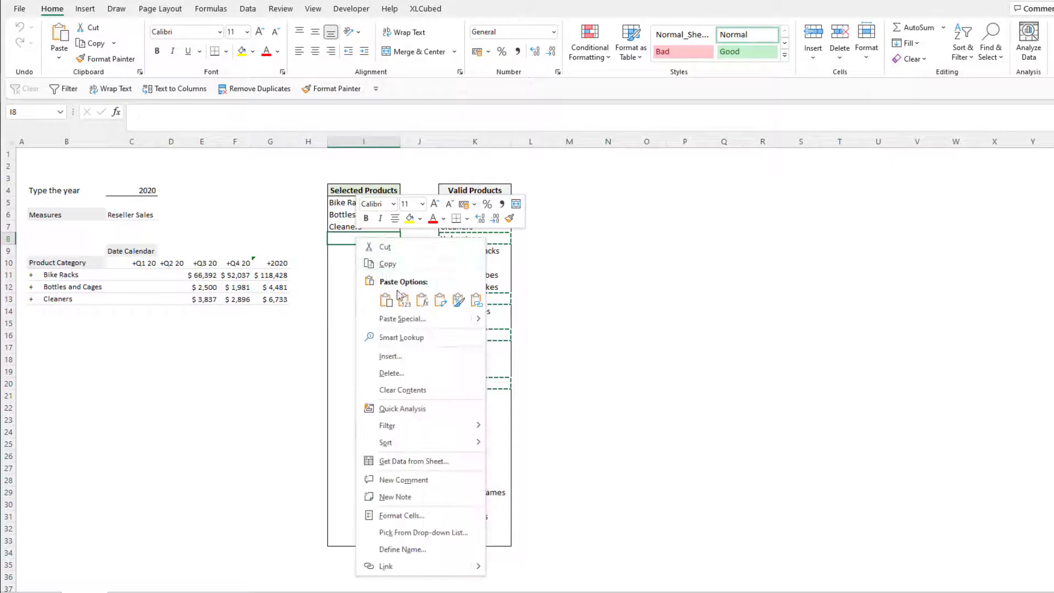
left_click(403, 300)
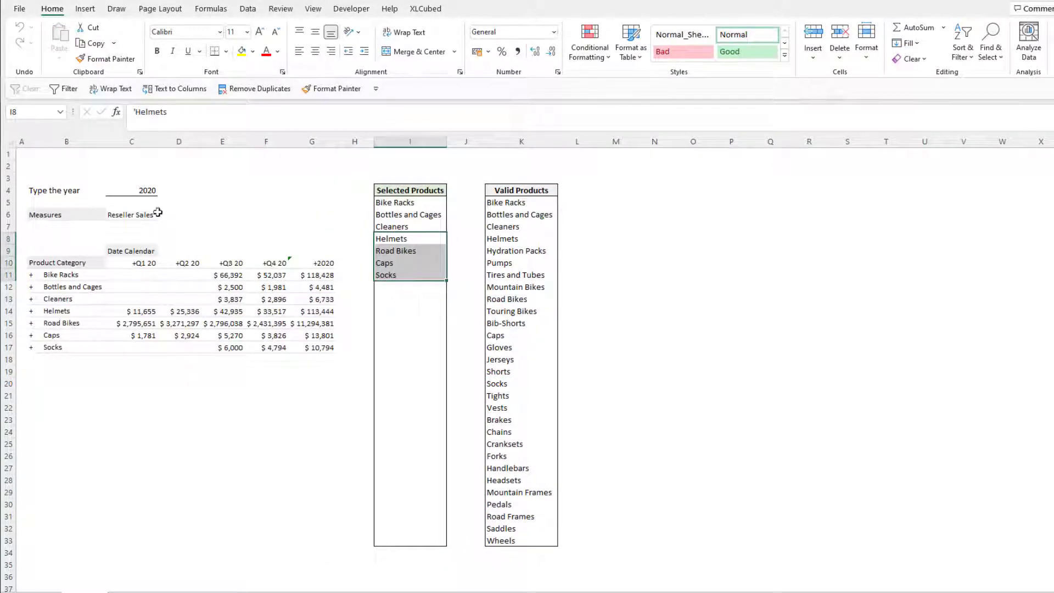
- Set the year typed above the grid to 2021
left_click(138, 192)
type("2021")
key("Return")
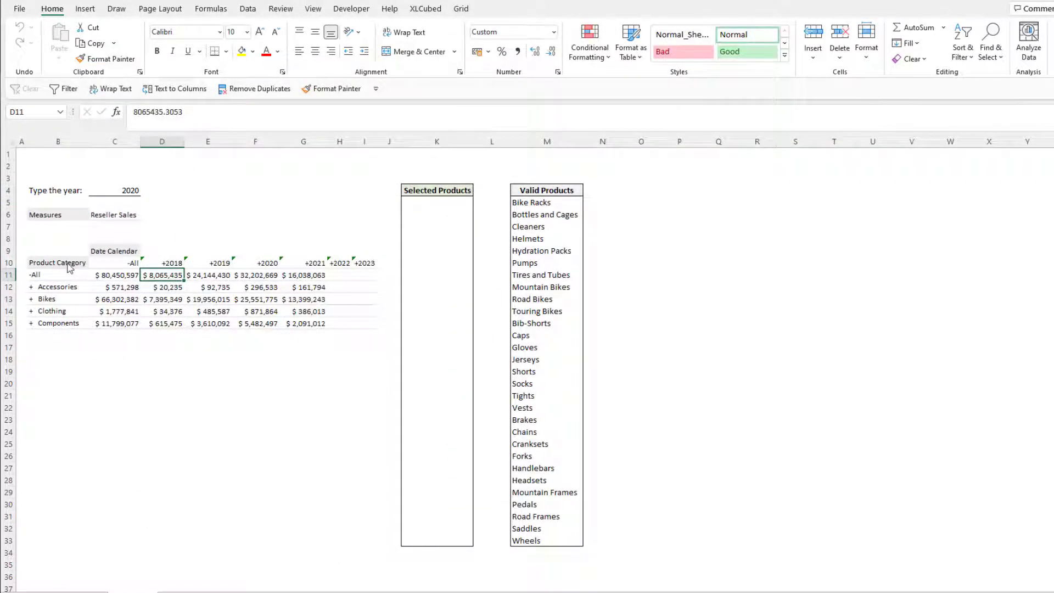
- Link the Product Category hierarchy to the Selected Products range $K$5:$K$33 and apply the change to the grid
double_click(74, 264)
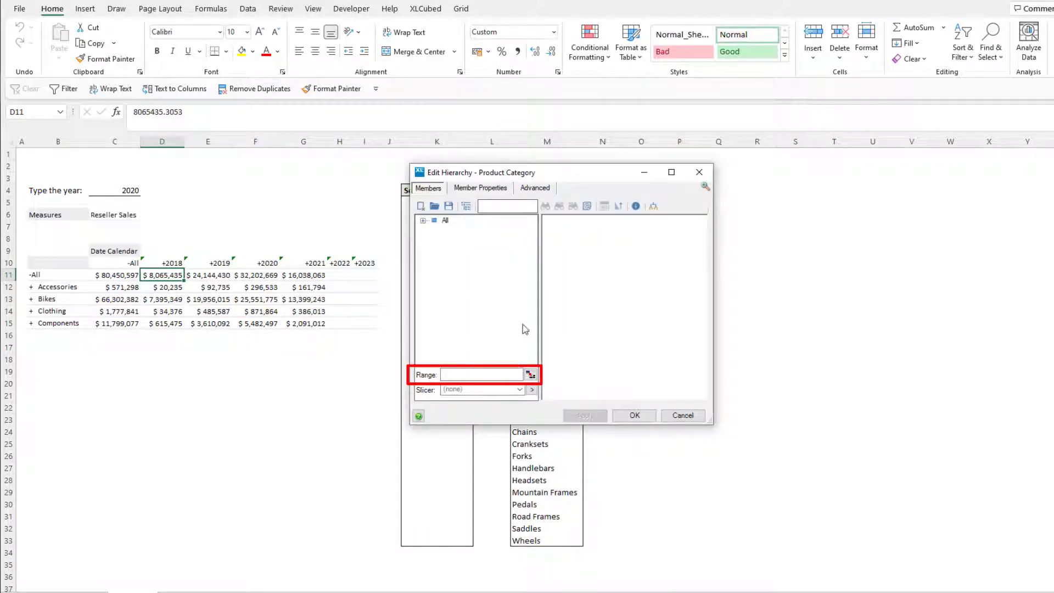
left_click(530, 375)
left_click_drag(449, 203, 437, 537)
left_click(343, 268)
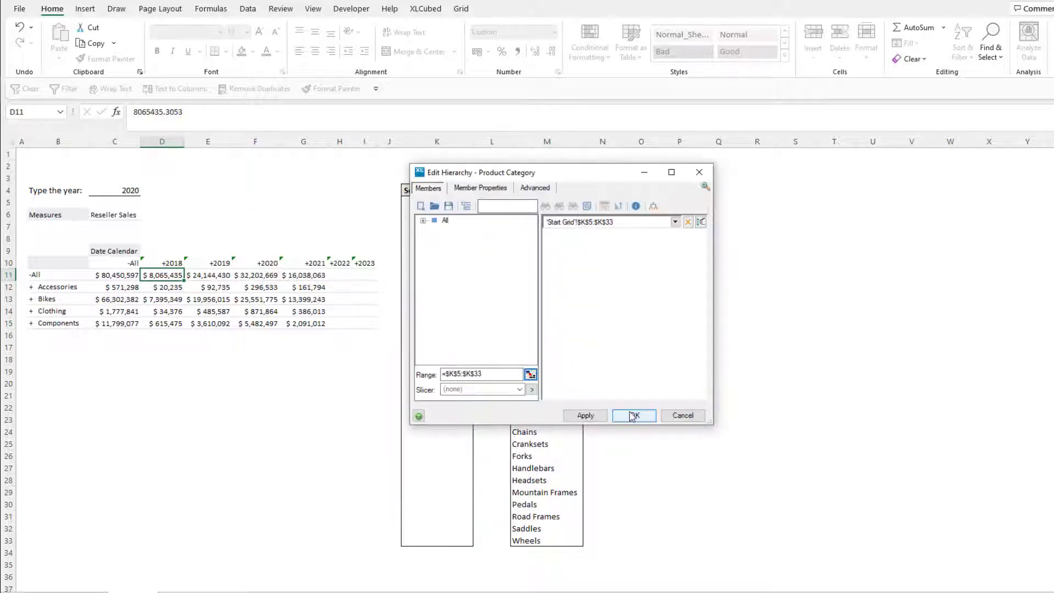
left_click(634, 415)
- Enter Bike Racks in cell K5 as the first selected product
left_click(457, 202)
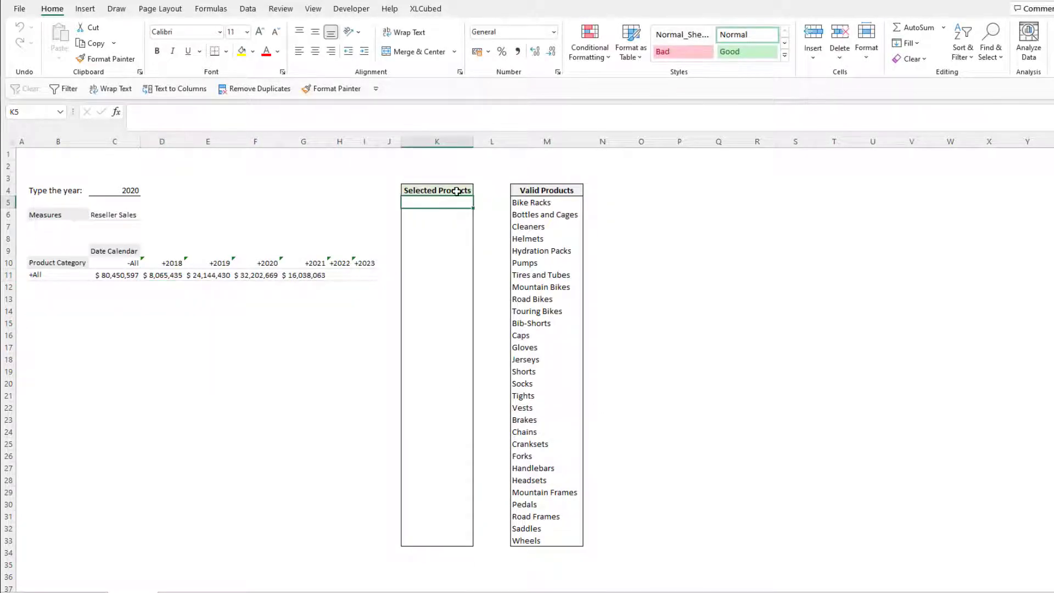
type("Bike Racks")
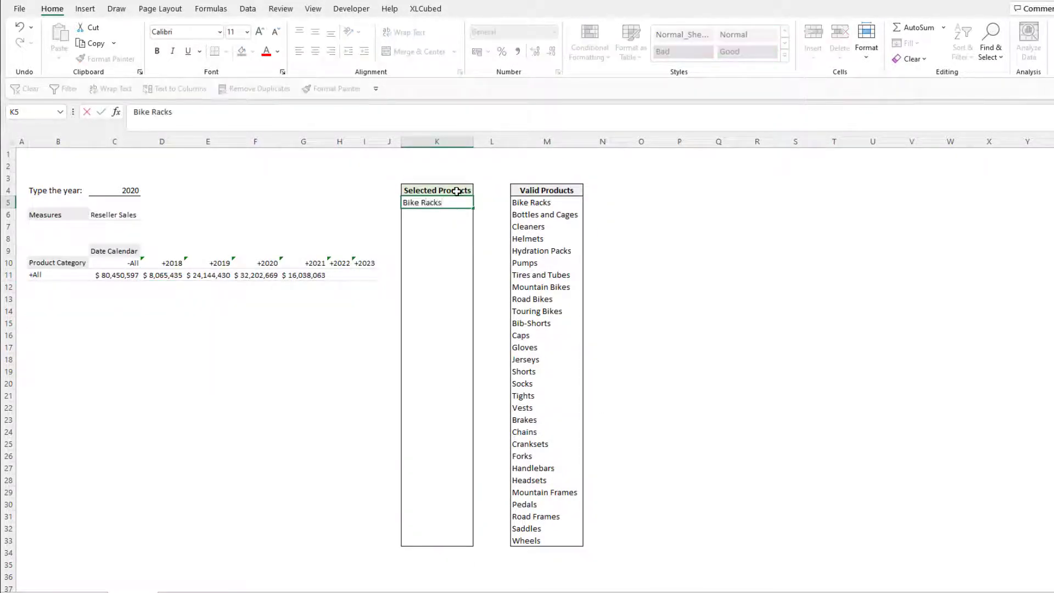
key("Return")
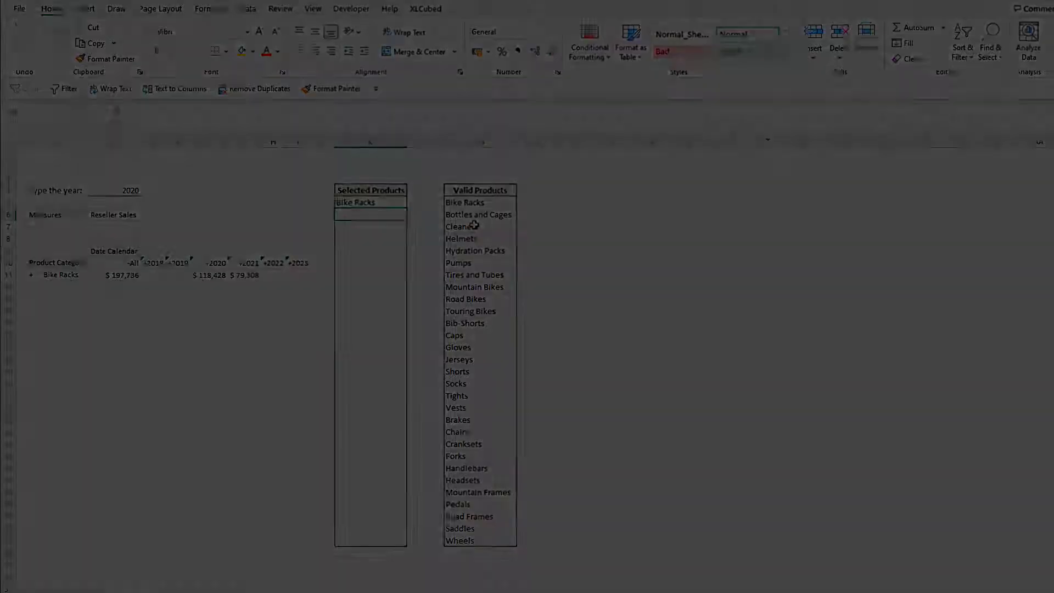
- Copy Cleaners through Tires and Tubes from Valid Products and paste them as values from cell K6 down in Selected Products
left_click_drag(473, 225, 473, 275)
key("ctrl+c")
right_click(373, 216)
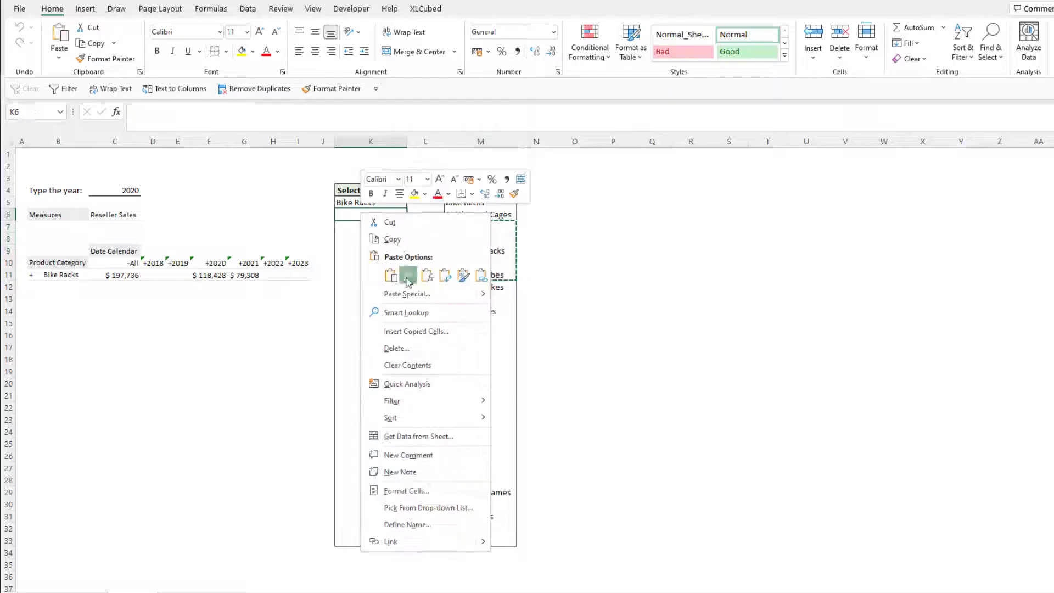
left_click(408, 278)
- Link the Date Calendar hierarchy to the year in cell C4, using its descendants at the Quarter level
double_click(126, 250)
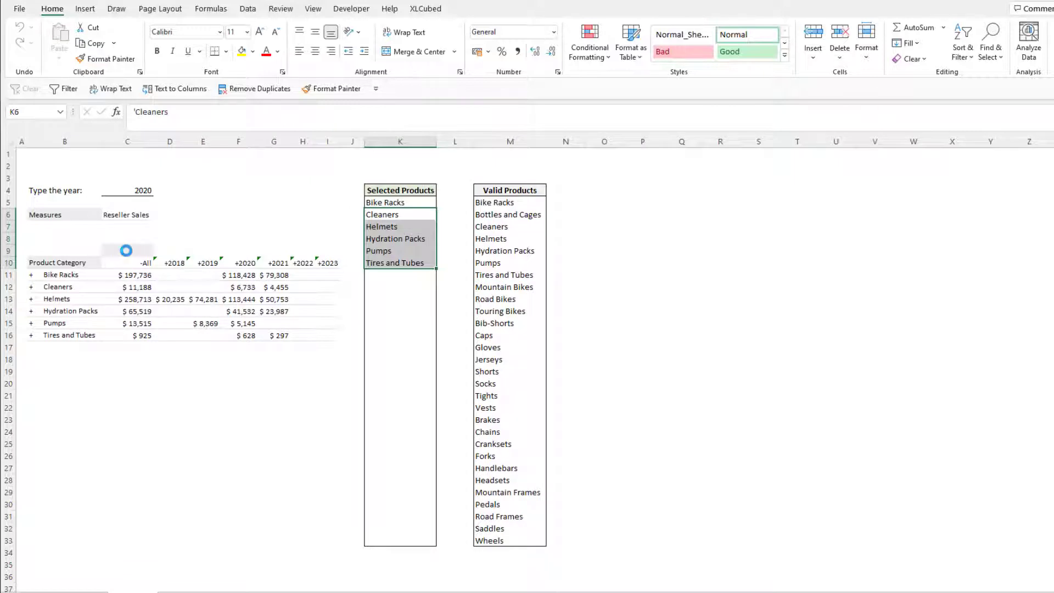
left_click(531, 374)
left_click(137, 190)
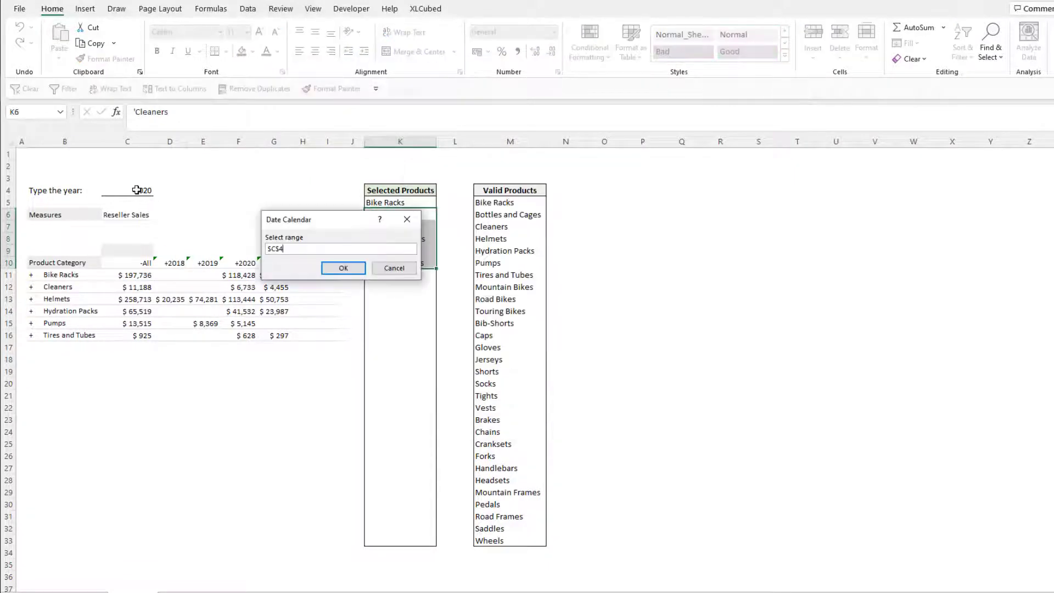
left_click(337, 267)
left_click(674, 222)
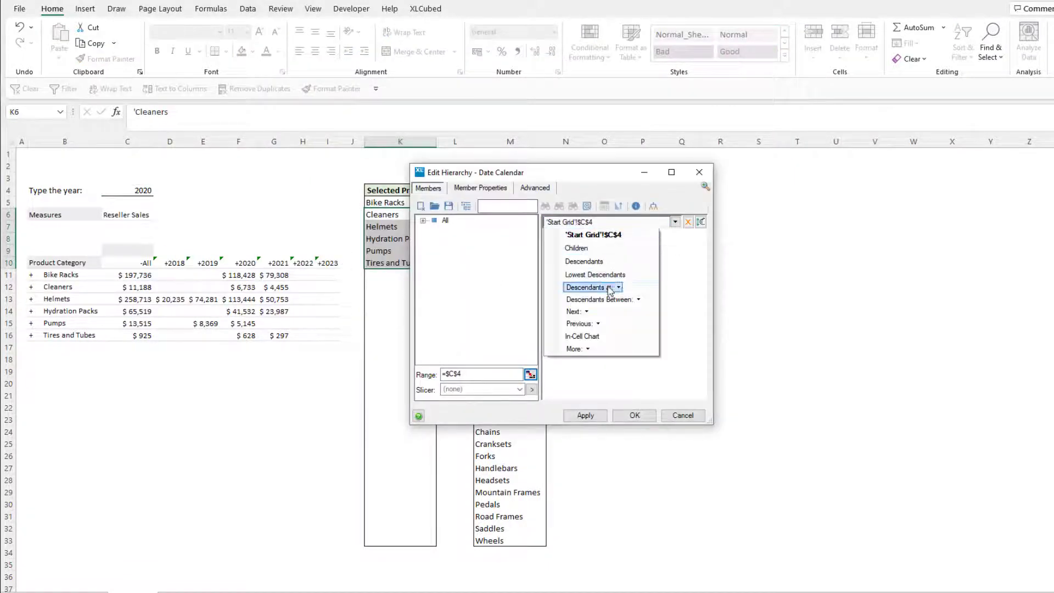
mouse_move(591, 287)
left_click(654, 317)
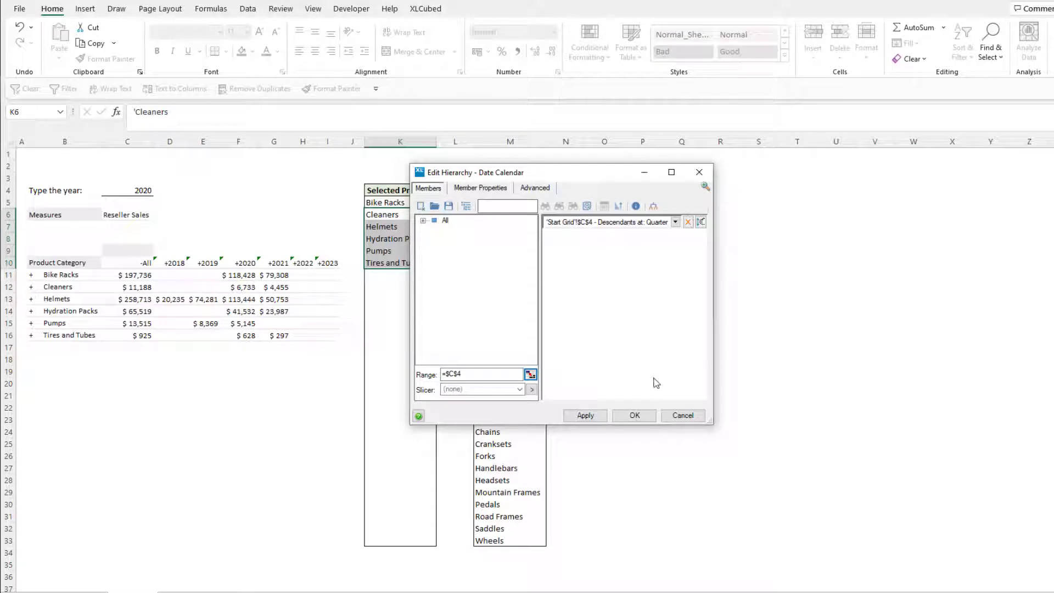
- Add cell C4 itself as a second Date Calendar member selection to include the full year, and apply the hierarchy changes
left_click(141, 192)
left_click(343, 267)
left_click(635, 416)
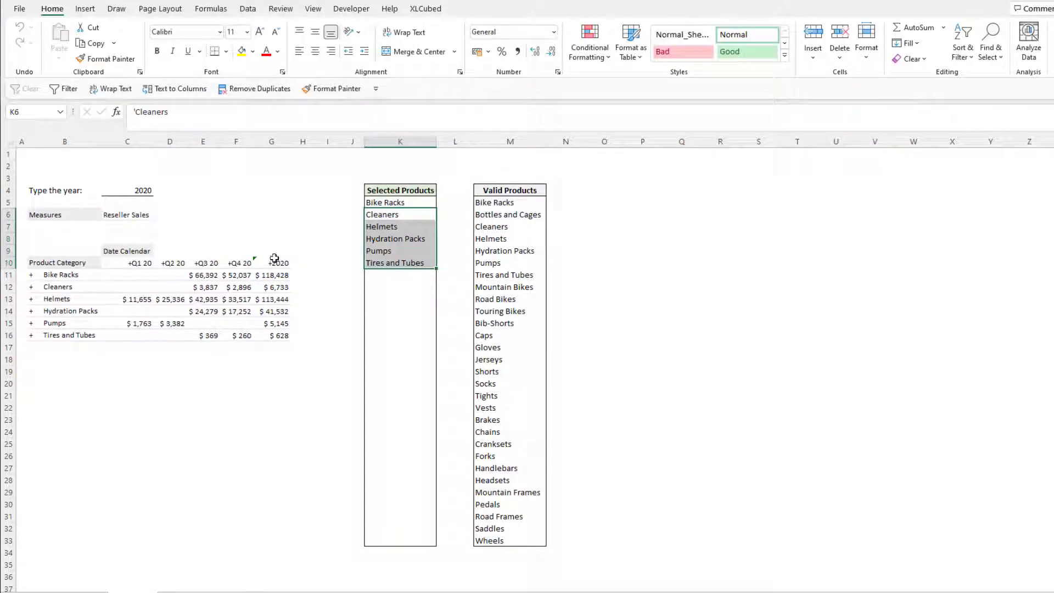
- Set the year in cell C4 to 2021
left_click(136, 193)
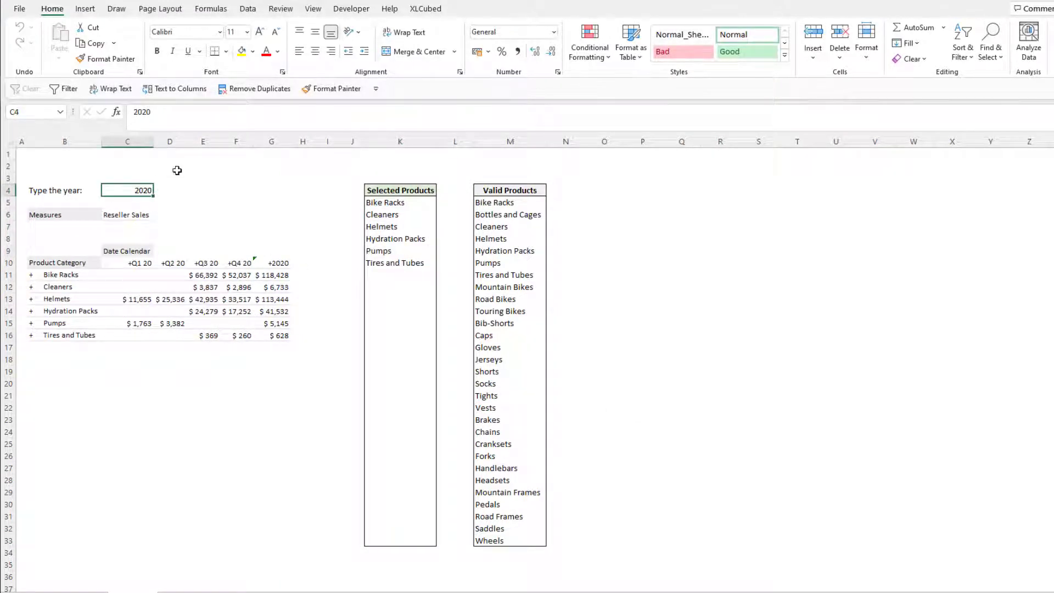
type("2021")
key("Return")
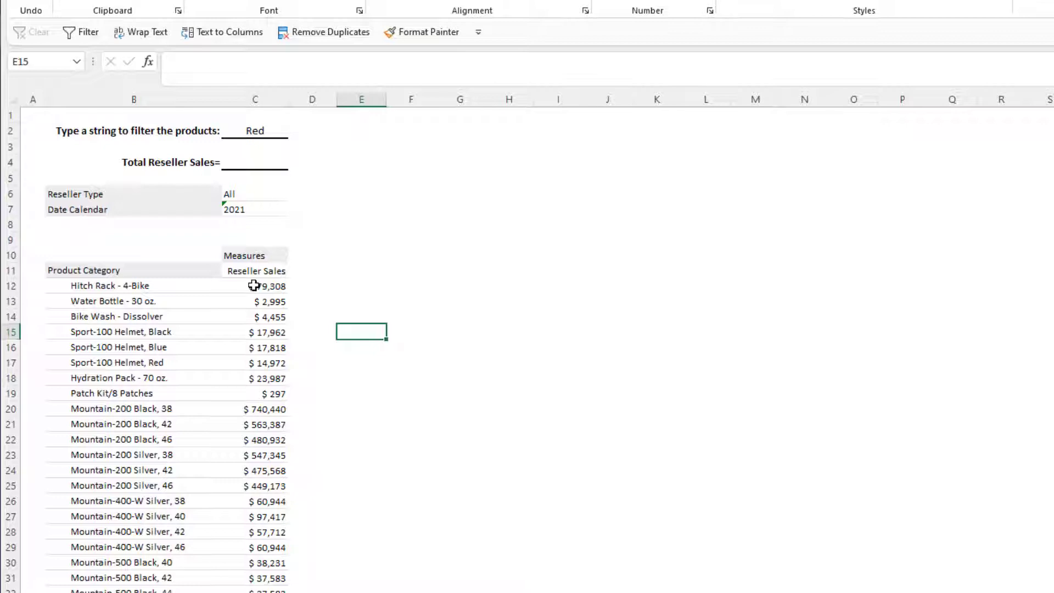
- Add an advanced member search to the grid's Product Category hierarchy, taking its search value from cell C2
double_click(253, 285)
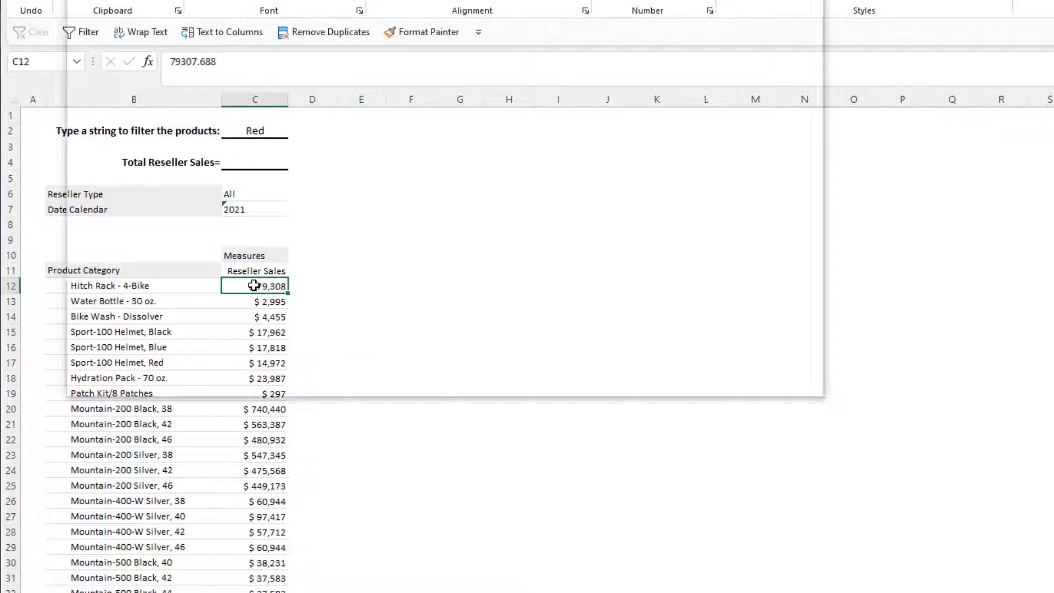
left_click(458, 420)
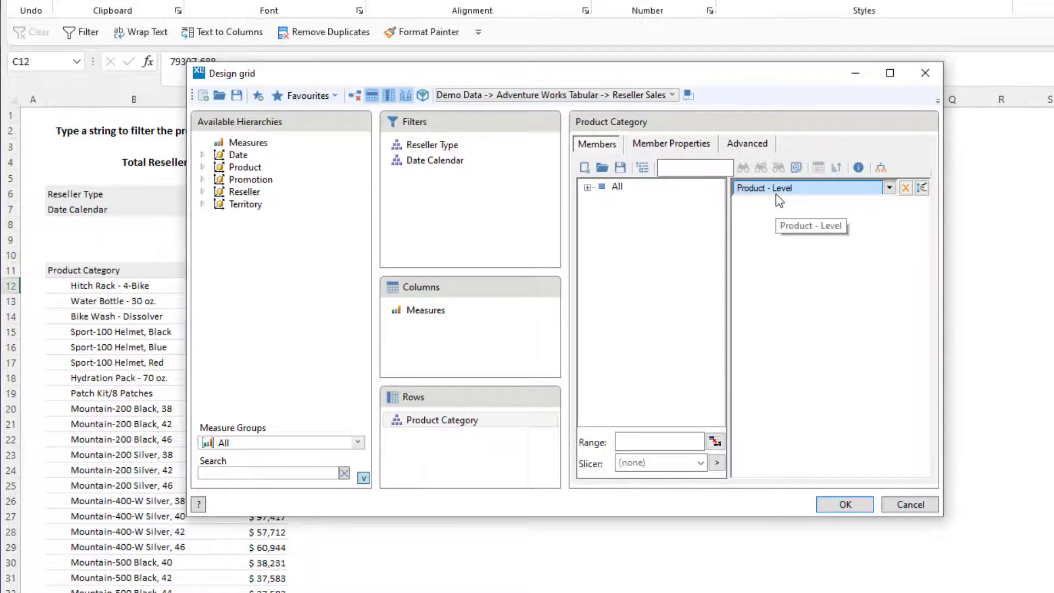
left_click(736, 147)
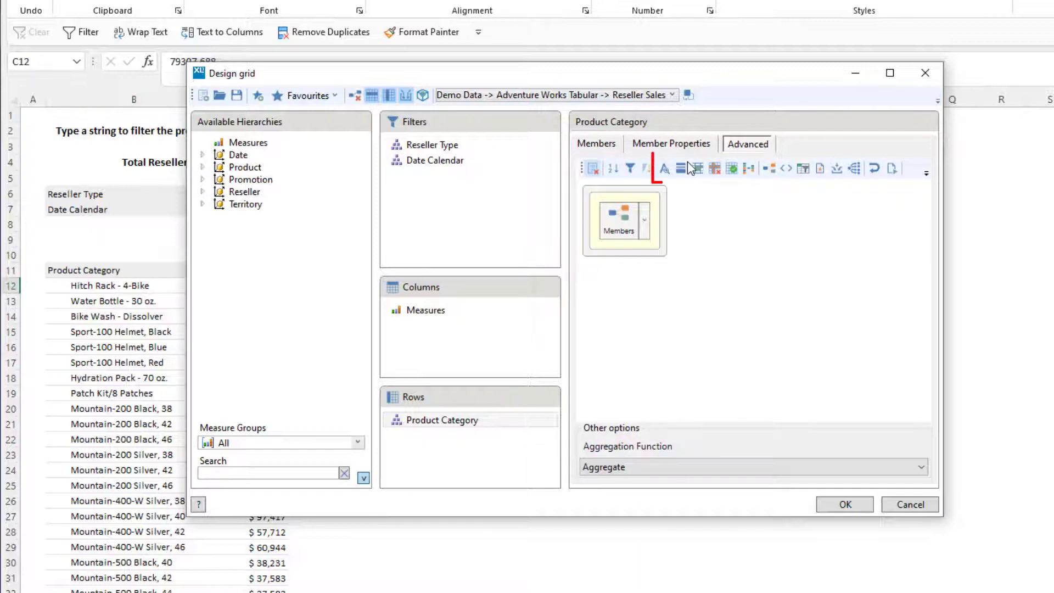
left_click(664, 171)
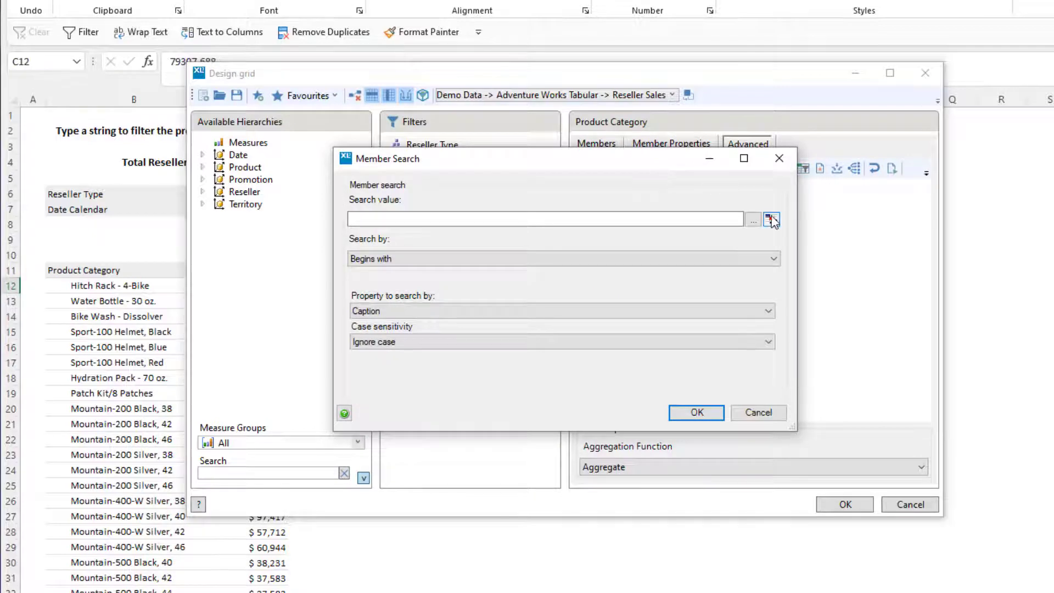
left_click(759, 218)
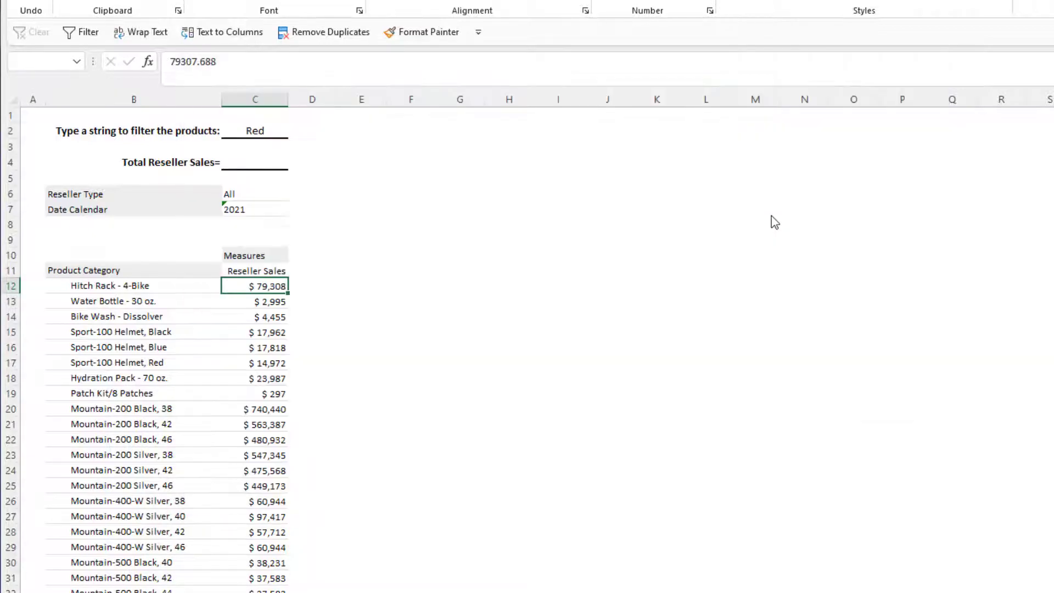
left_click(272, 131)
left_click(437, 259)
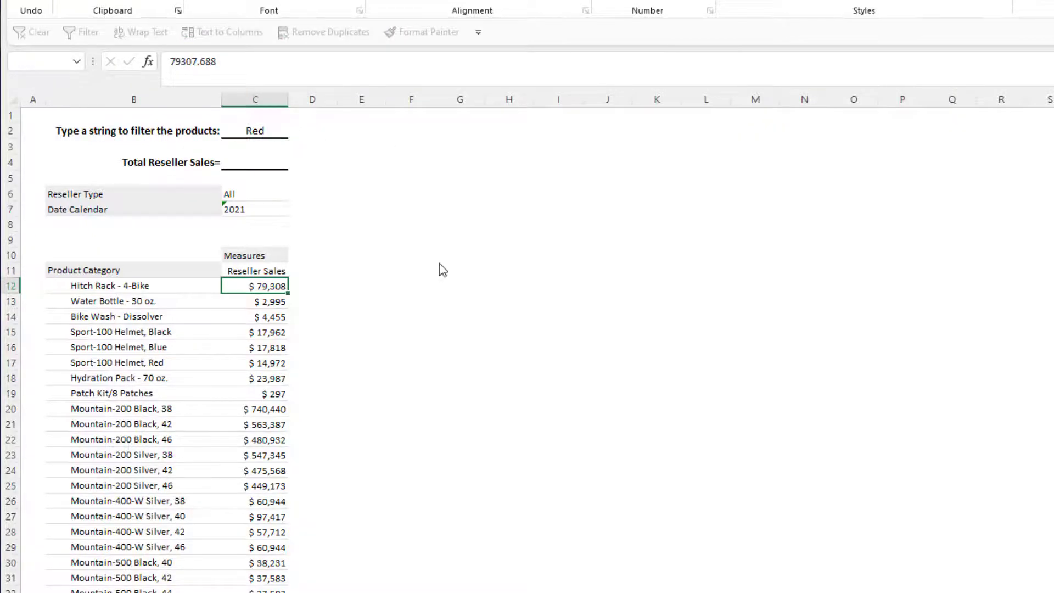
- Set the member search to Contains on the caption, ignoring case, and apply the grid design
left_click(440, 260)
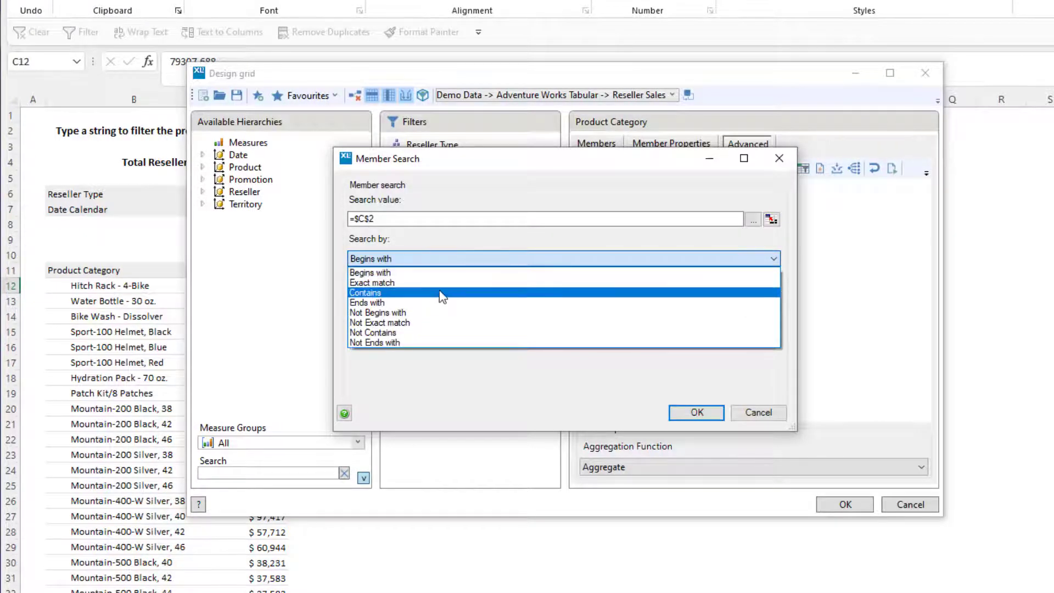
left_click(440, 291)
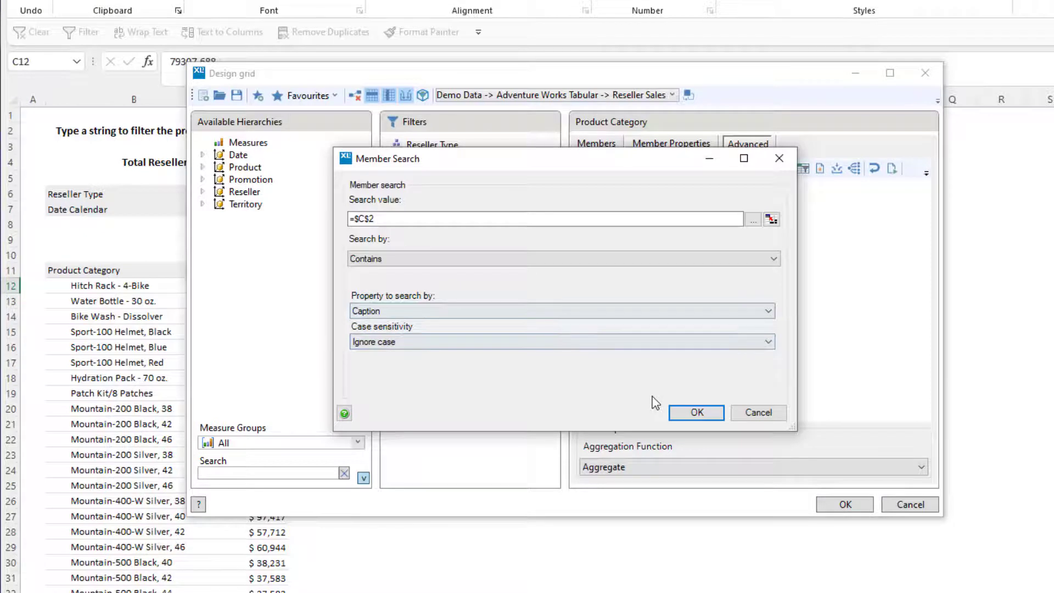
left_click(696, 412)
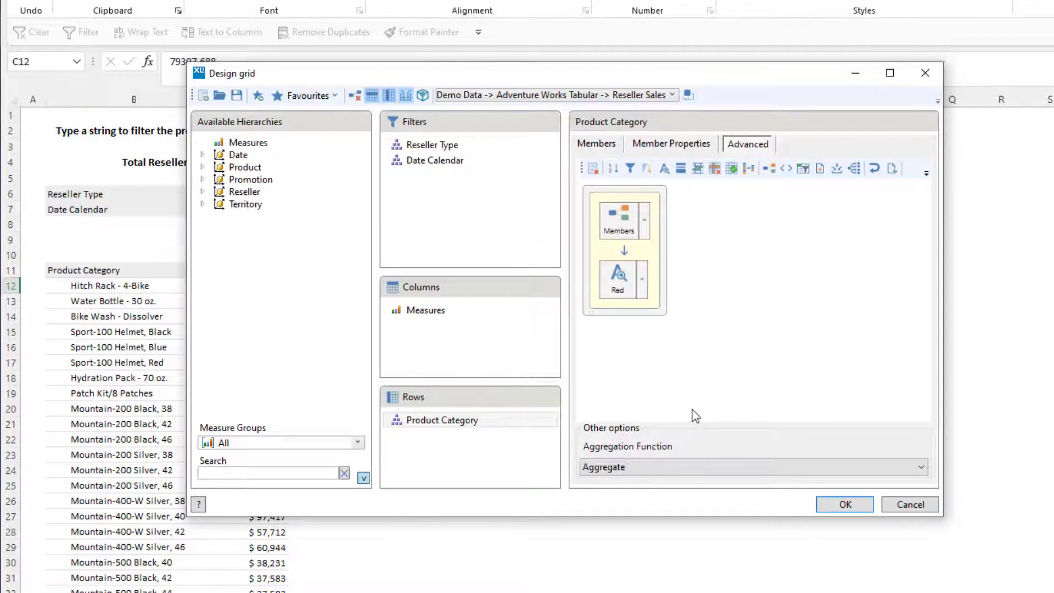
left_click(835, 504)
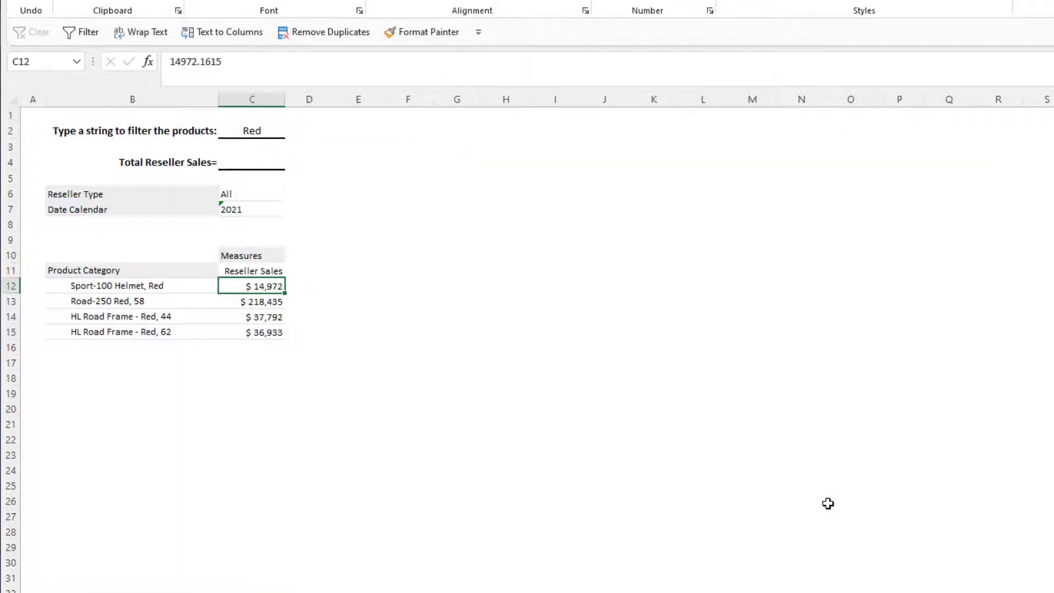
- Set the product filter string in cell C2 to black
left_click(260, 130)
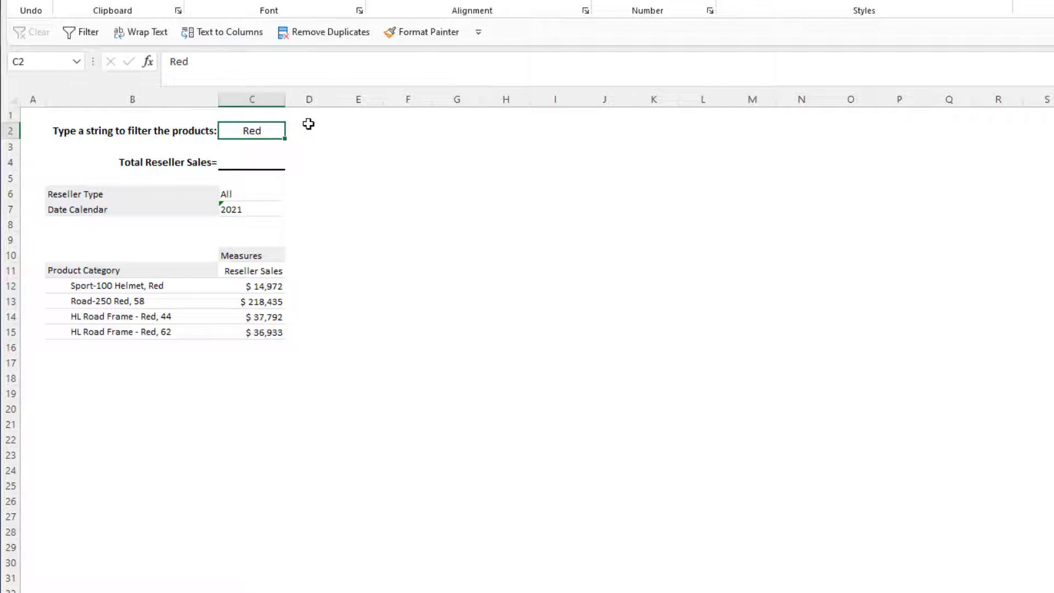
type("black")
key("Return")
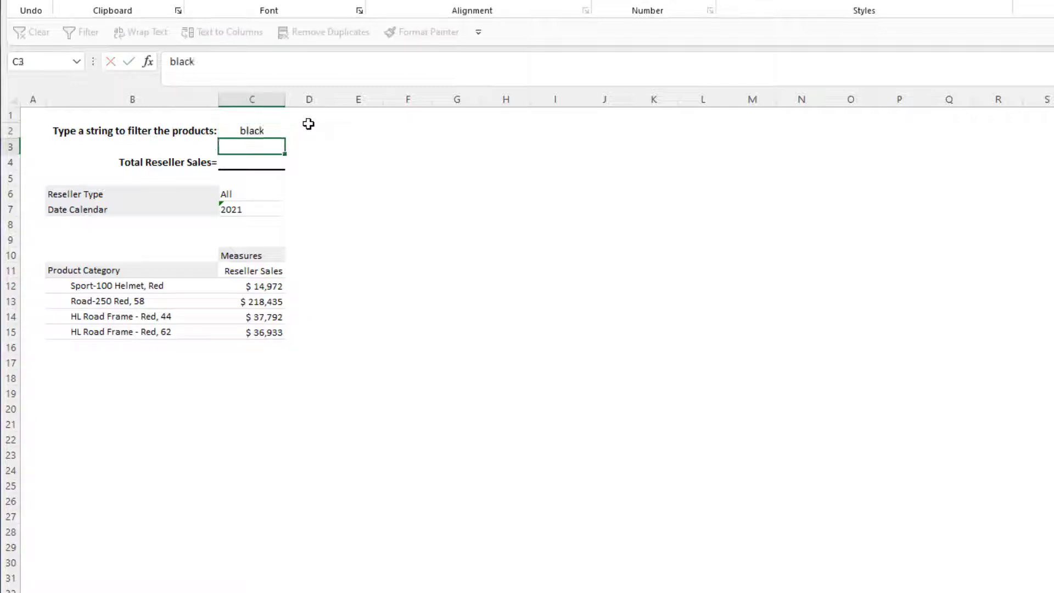
- Add a named range called ResellerSales to the grid's interaction properties, covering the whole grid's data, and apply the properties
left_click(239, 164)
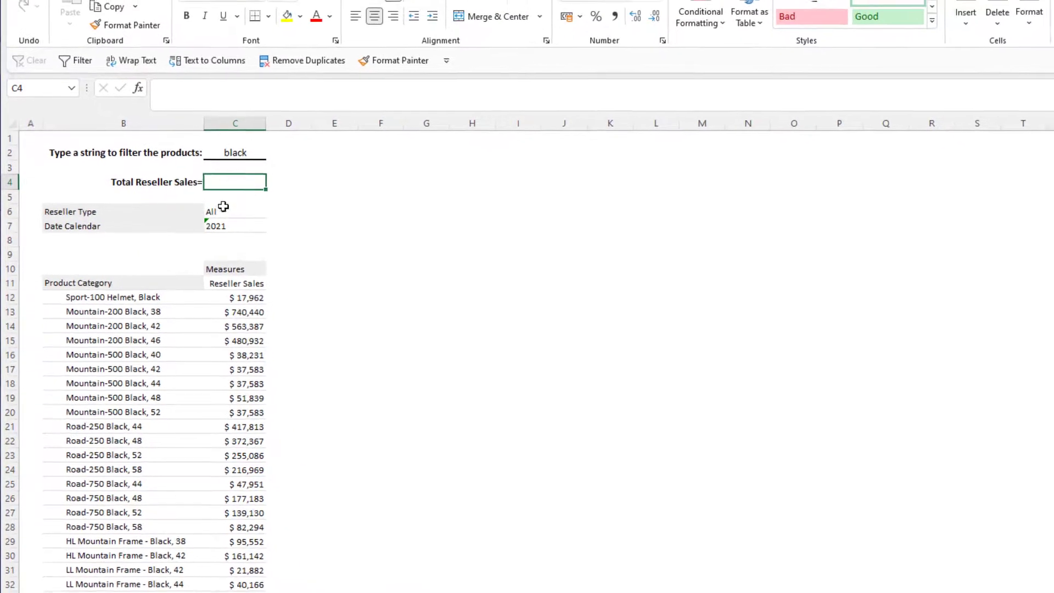
left_click(253, 298)
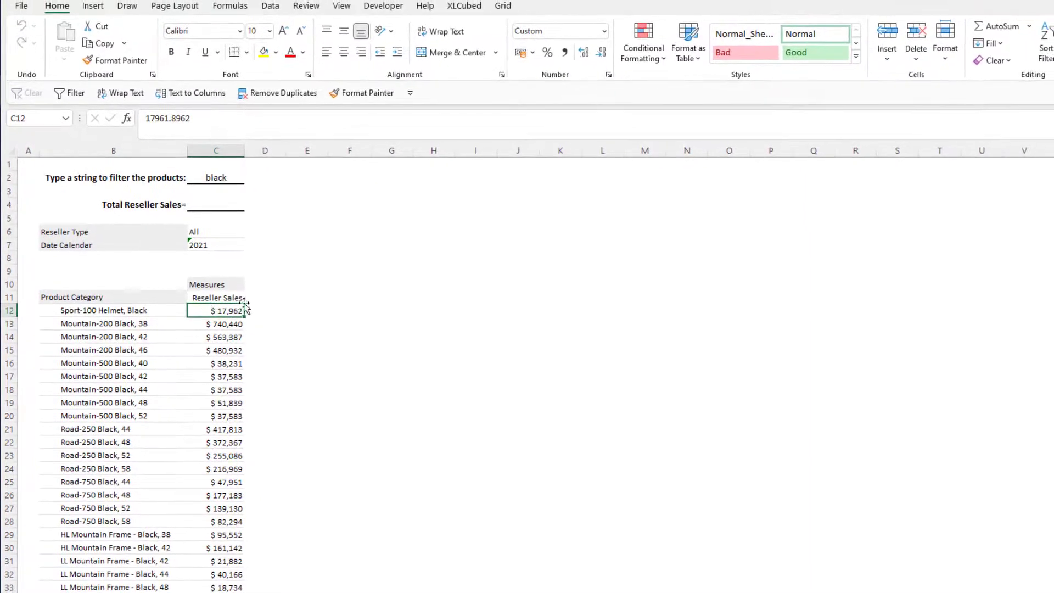
left_click(503, 6)
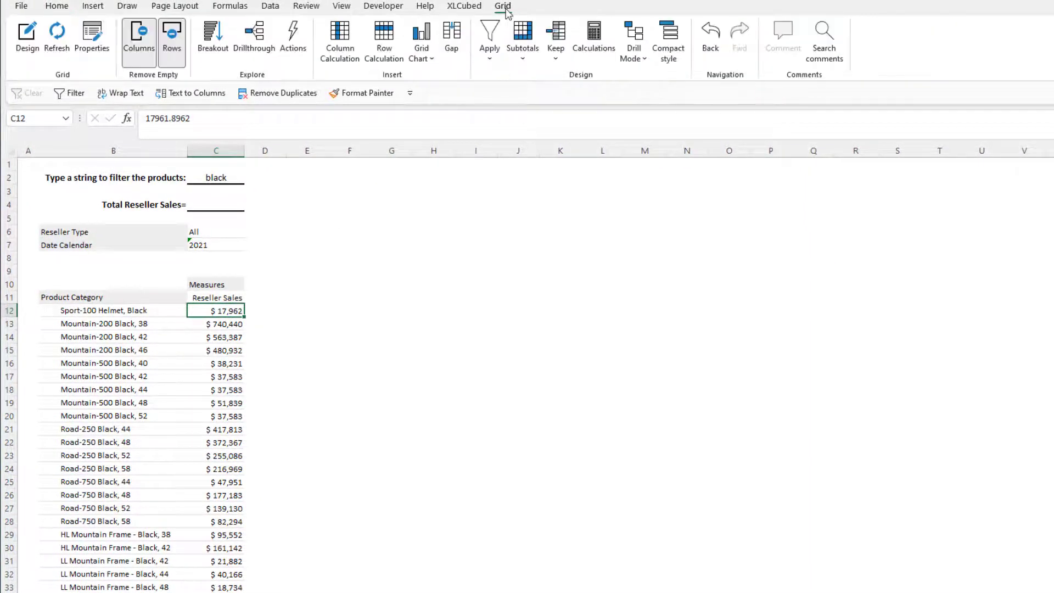
left_click(96, 43)
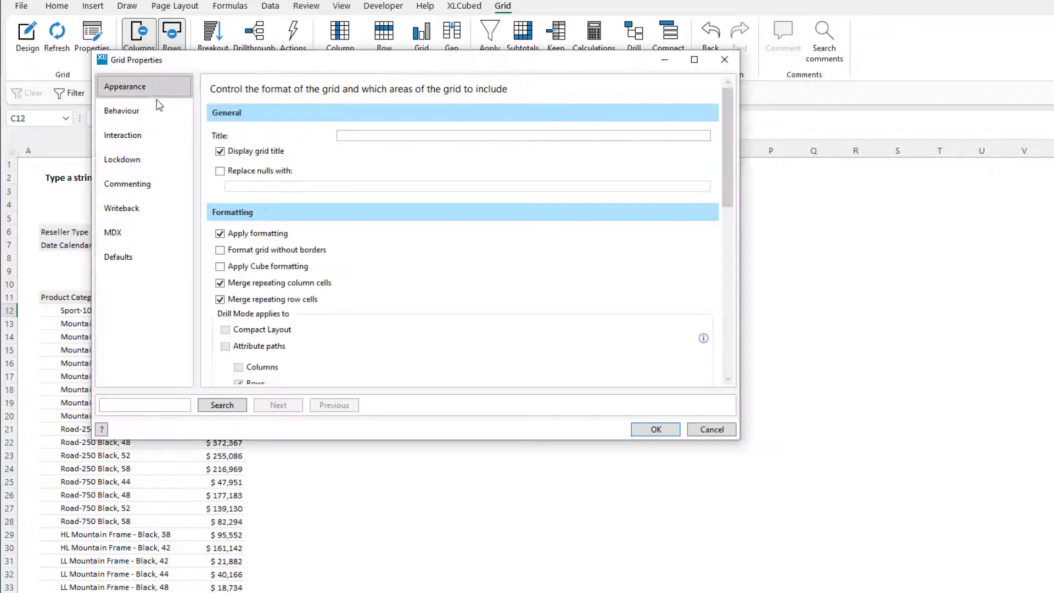
left_click(147, 133)
left_click(242, 378)
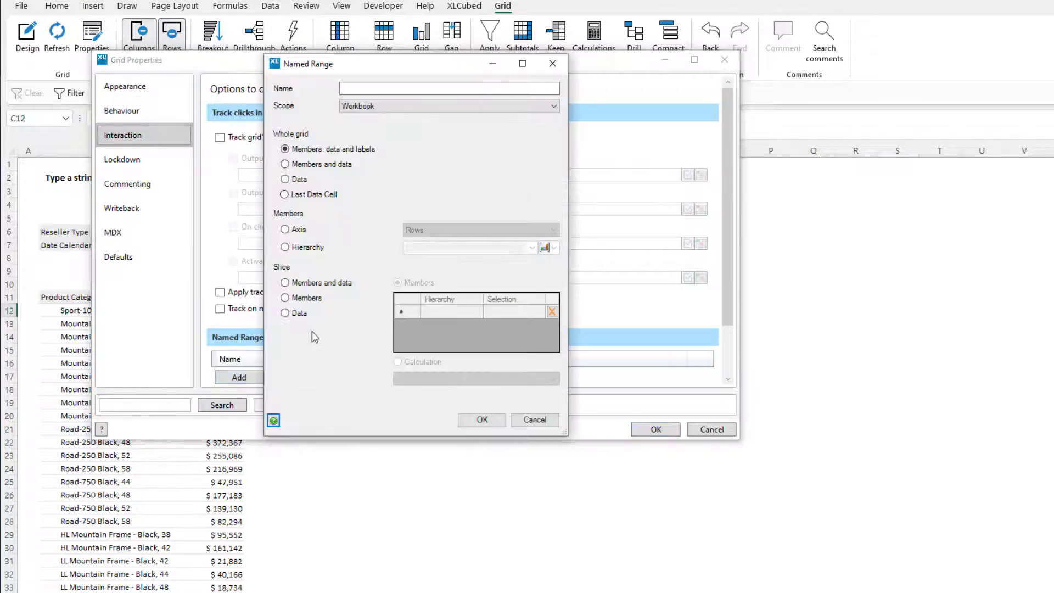
left_click(372, 88)
type("Re")
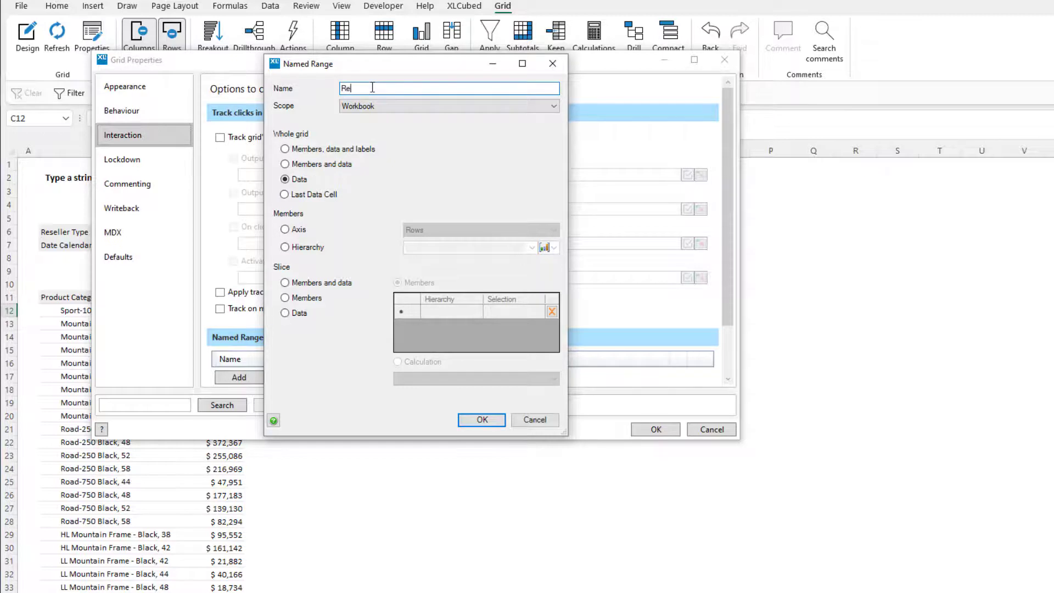
type("sellerSales")
left_click(478, 421)
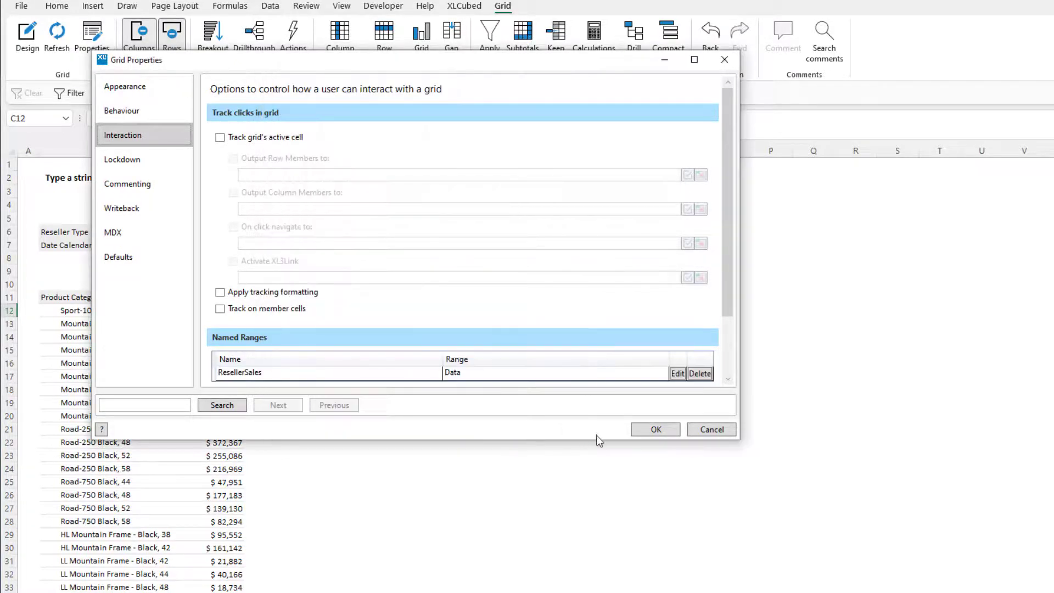
left_click(646, 432)
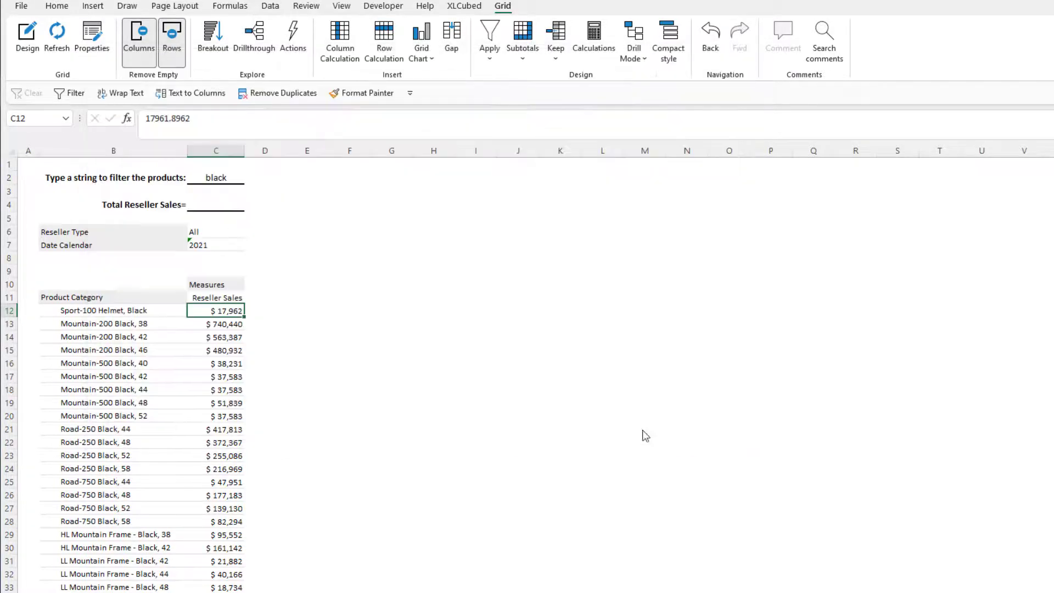
- Enter =IFERROR(SUM(ResellerSales),"") in cell C4 as the total reseller sales and inspect the range it references
left_click(210, 204)
type("=if")
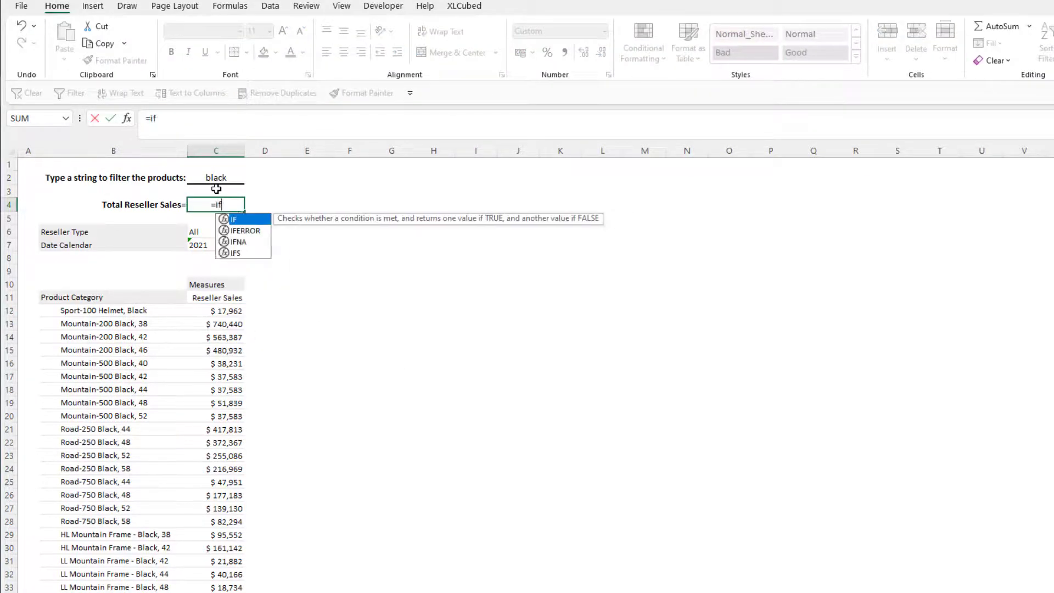
type("error(sum")
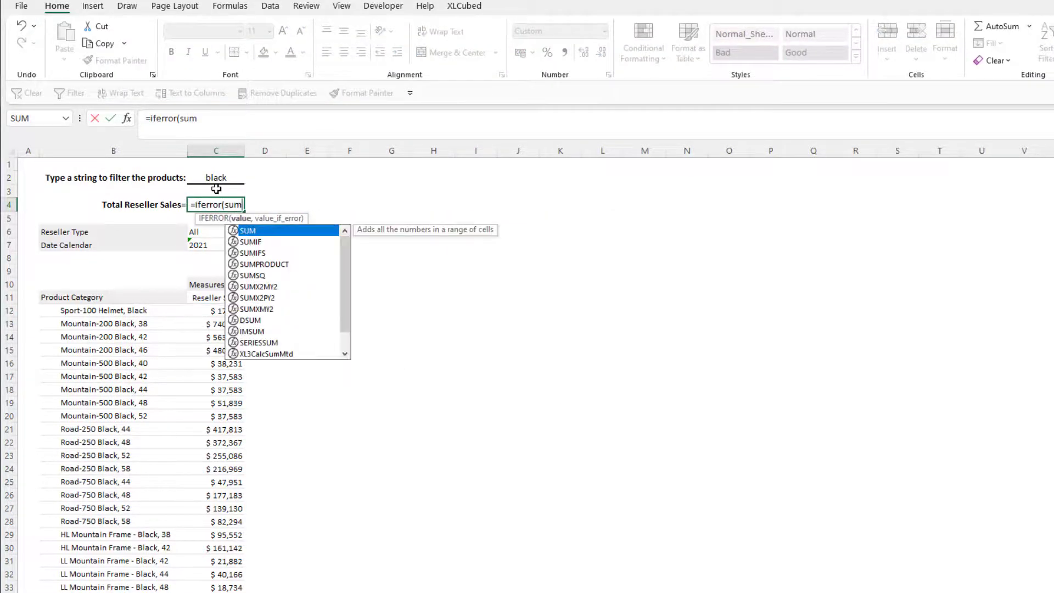
type("(re")
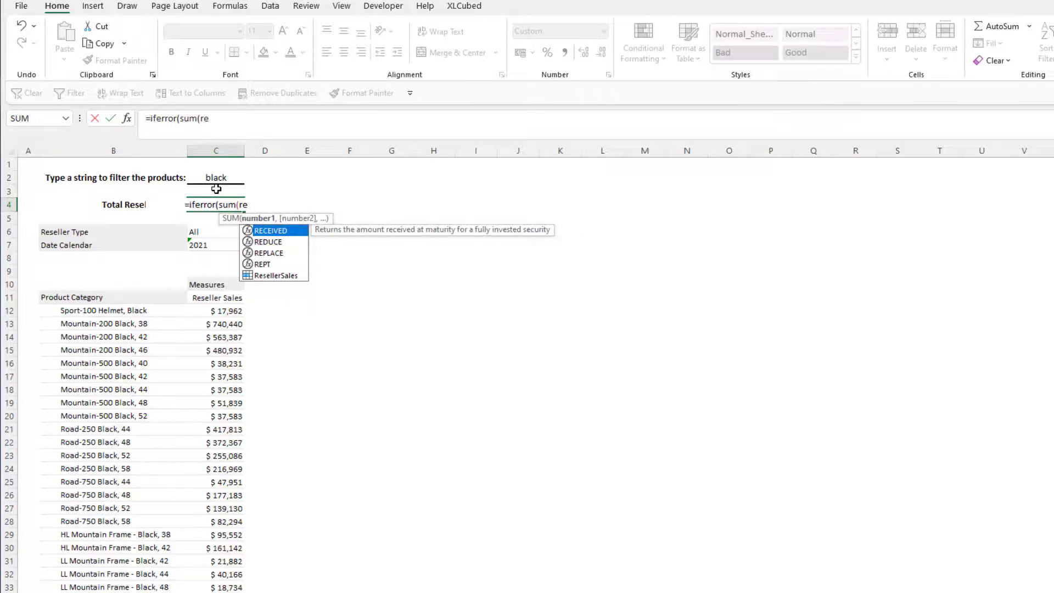
key("Down")
key("Down")
key("Down")
key("Down")
key("Tab")
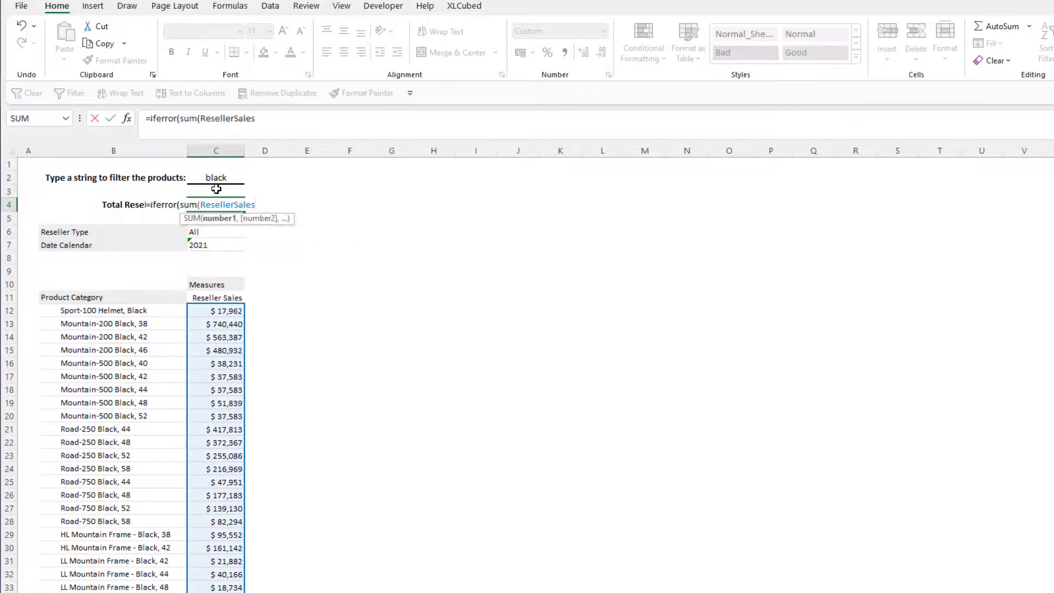
type("),\"\")")
key("Return")
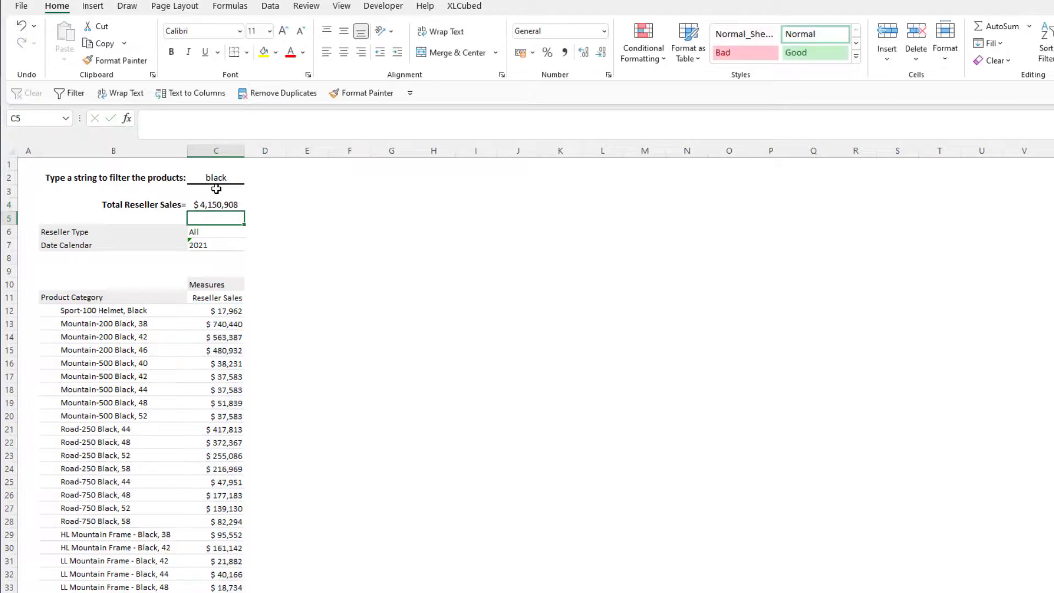
key("Up")
key("F2")
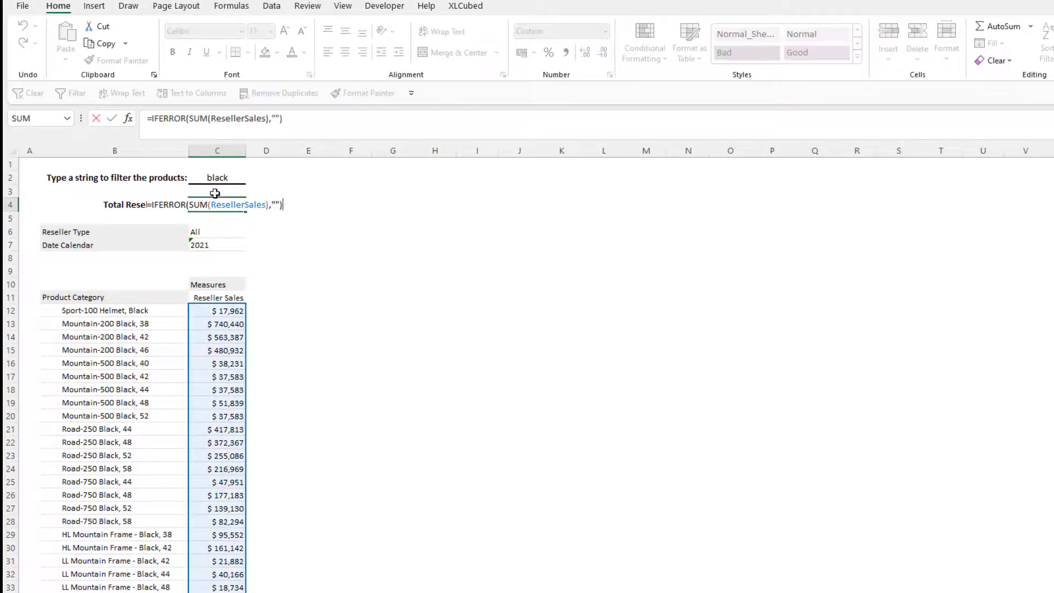
- Set the product filter string in cell C2 to red and inspect the range summed by the formula in C4
left_click(218, 179)
type("red")
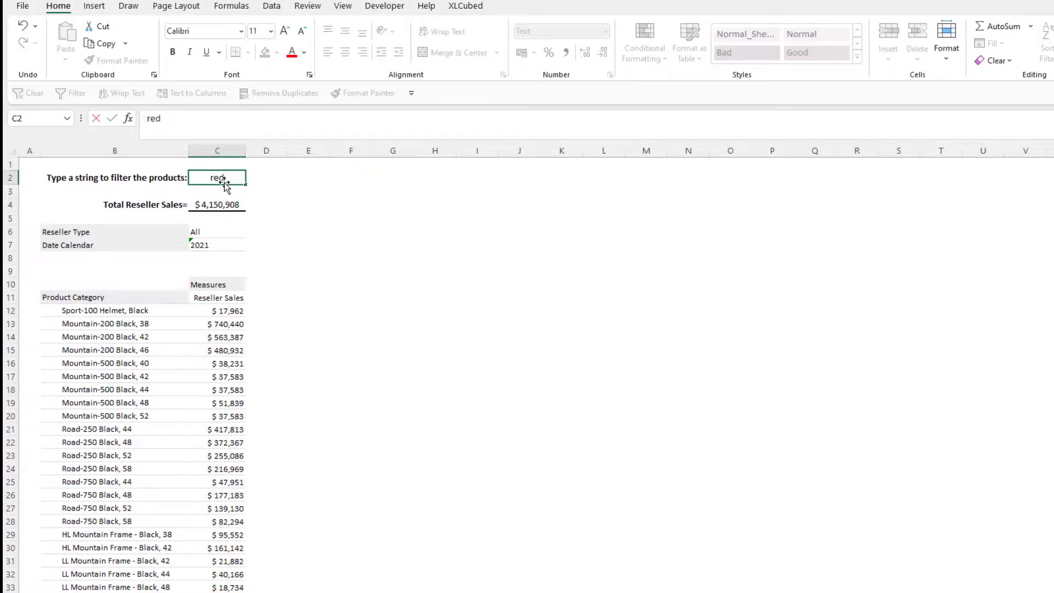
key("Return")
key("Down")
key("F2")
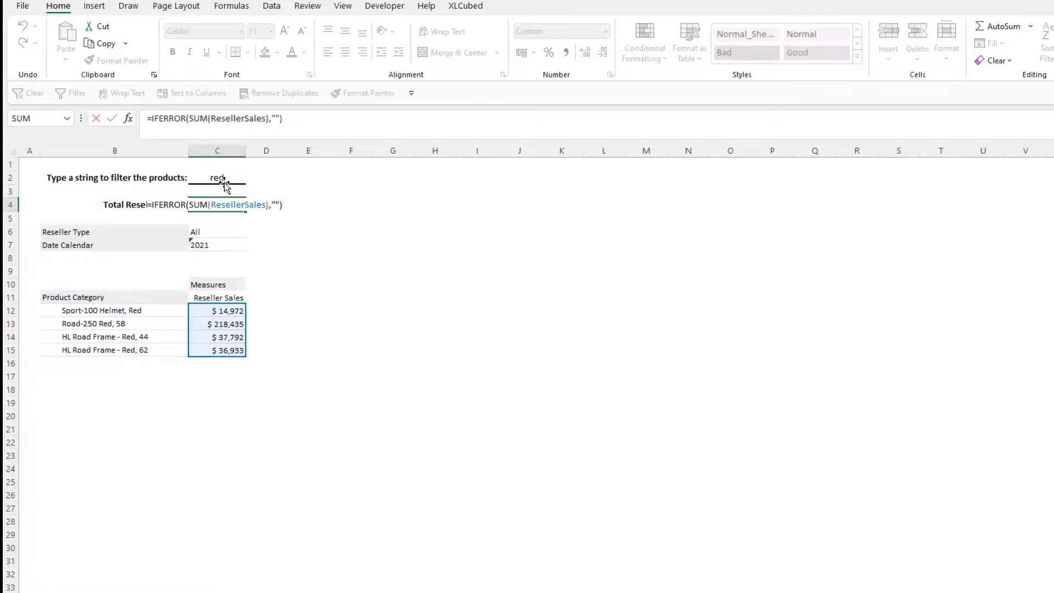
key("Escape")
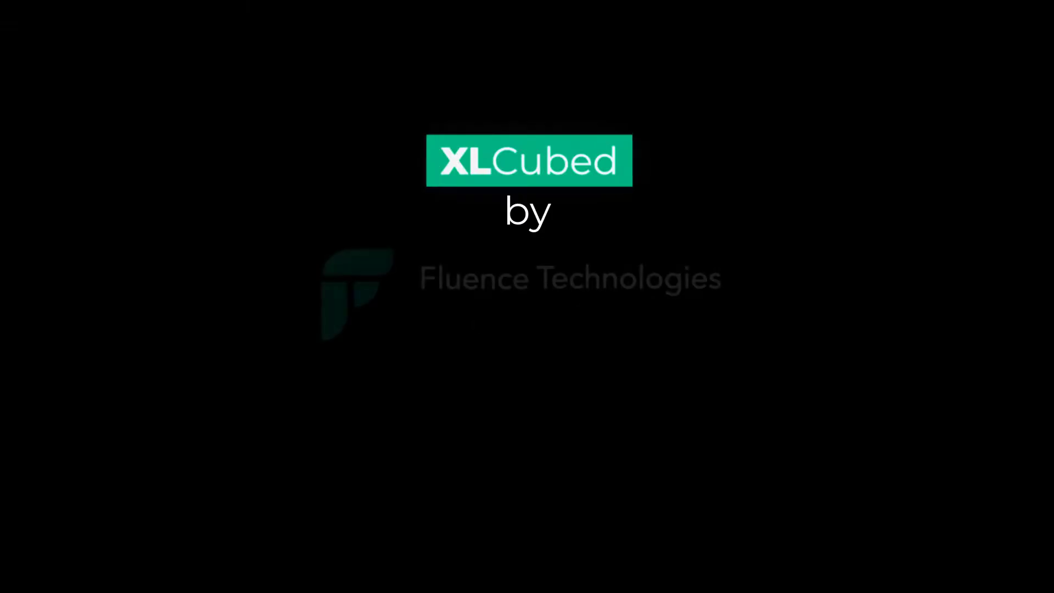